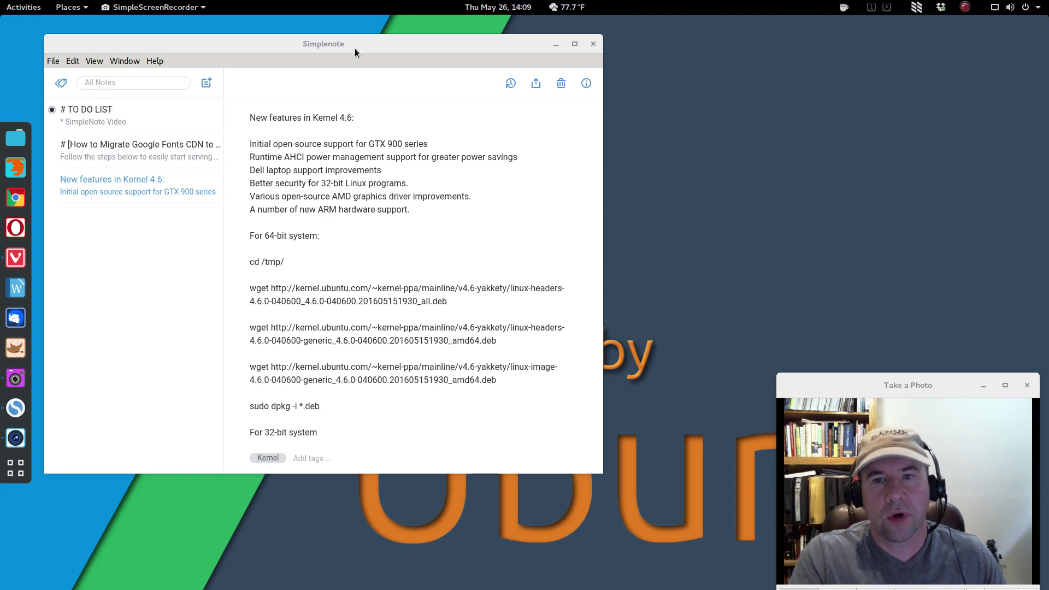
Step: Maximize the Simplenote window and look through the three notes, finishing with the whole "New features in Kernel 4.6" note
{"action": "left_click_drag", "start_coordinate": [324, 48], "coordinate": [605, 6]}
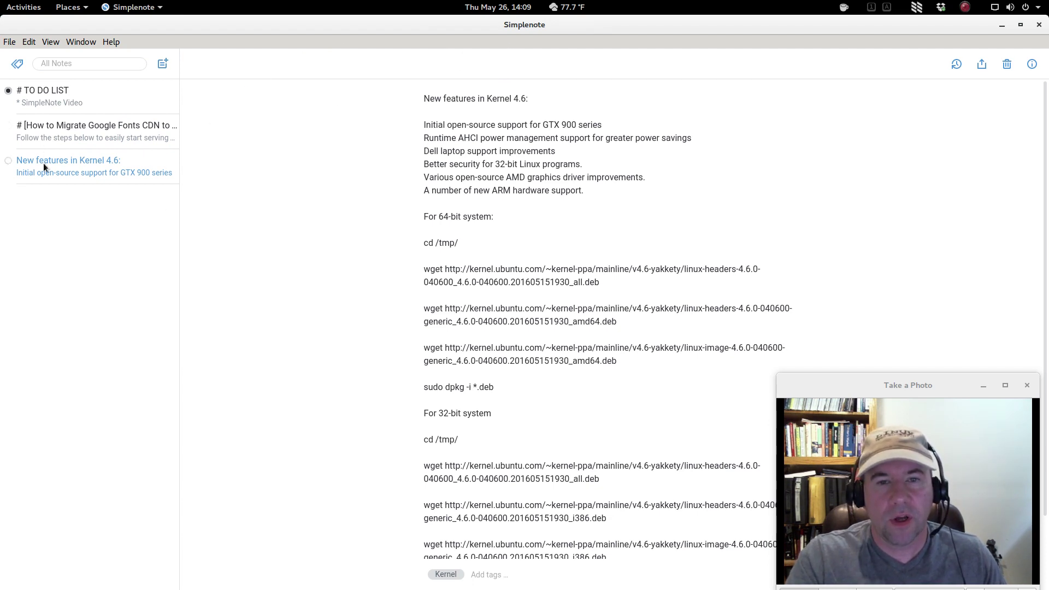
{"action": "left_click", "coordinate": [50, 131]}
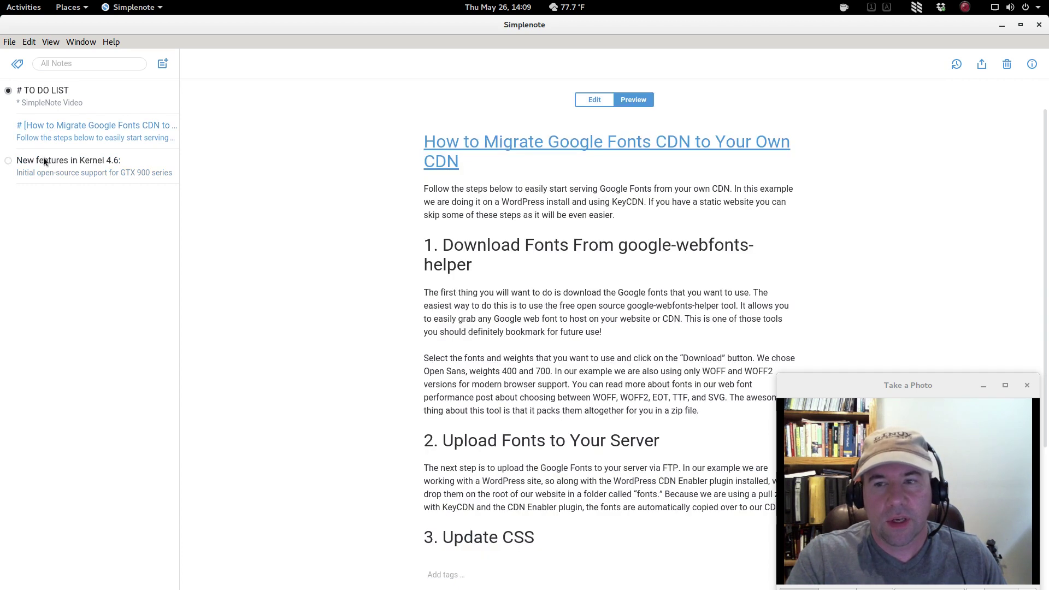
{"action": "left_click", "coordinate": [41, 103]}
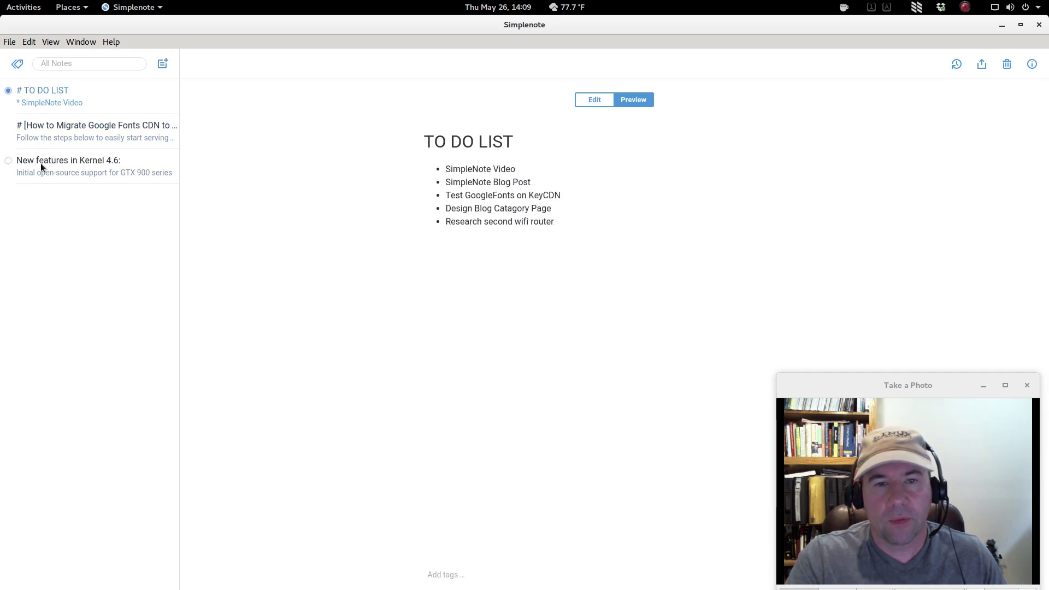
{"action": "left_click", "coordinate": [40, 163]}
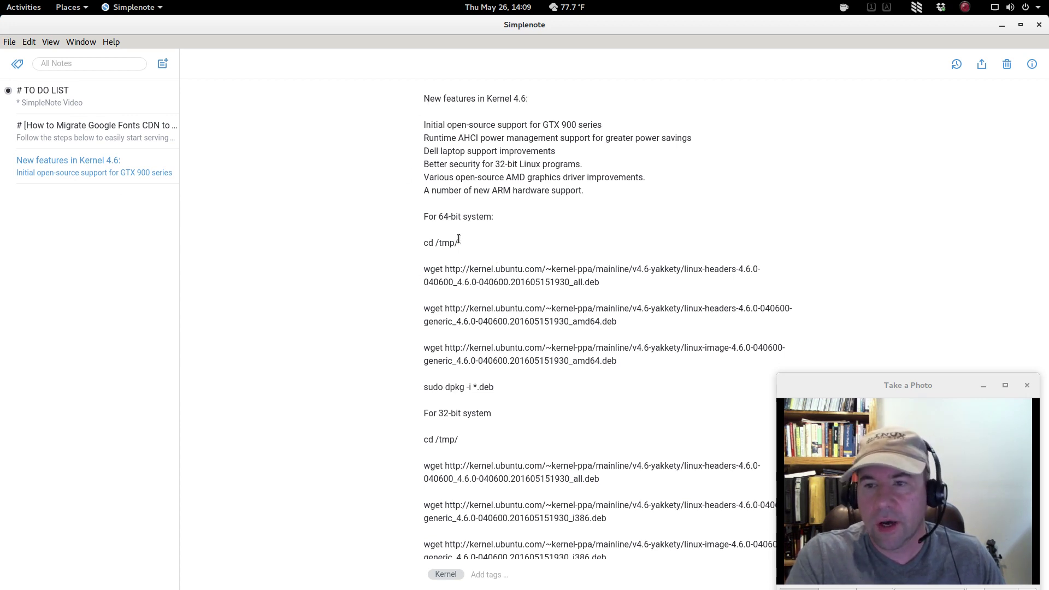
{"action": "scroll", "coordinate": [485, 449], "scroll_direction": "down", "scroll_amount": 2}
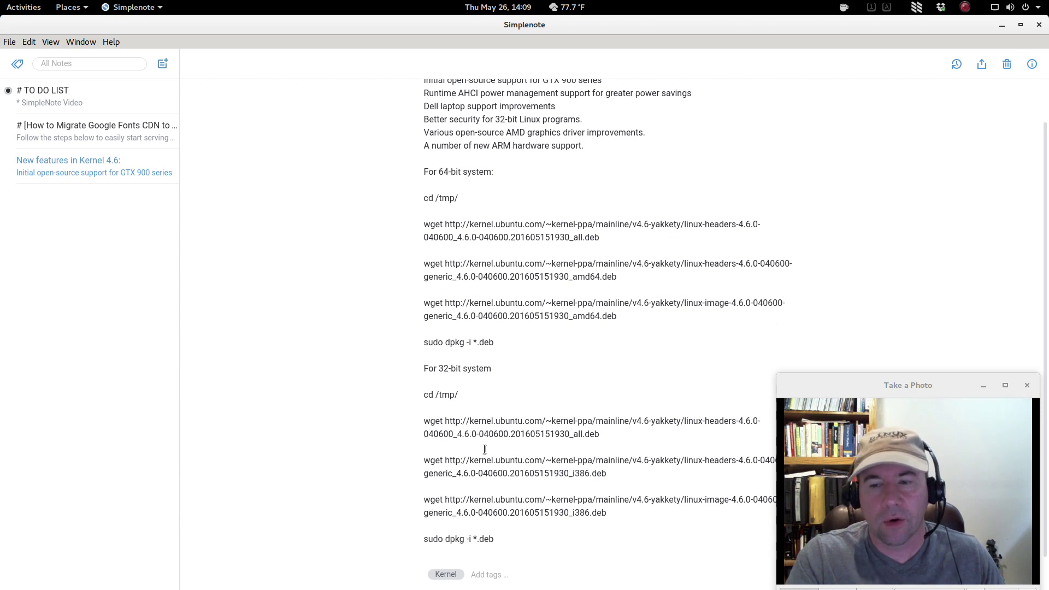
{"action": "scroll", "coordinate": [484, 449], "scroll_direction": "up", "scroll_amount": 2}
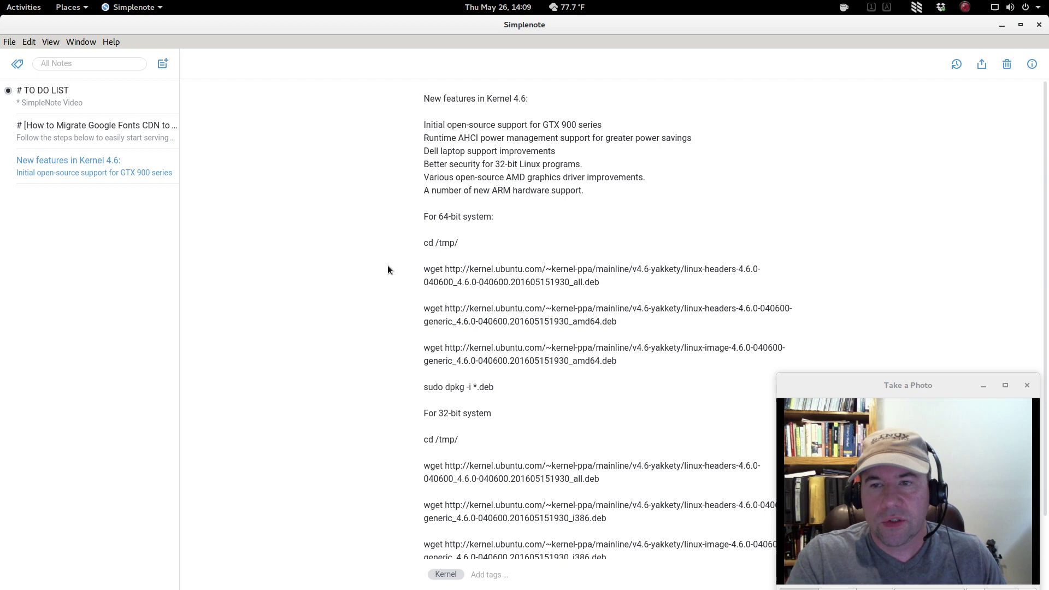
Step: Open the note on migrating Google Fonts CDN and read through its rendered preview
{"action": "left_click", "coordinate": [89, 124]}
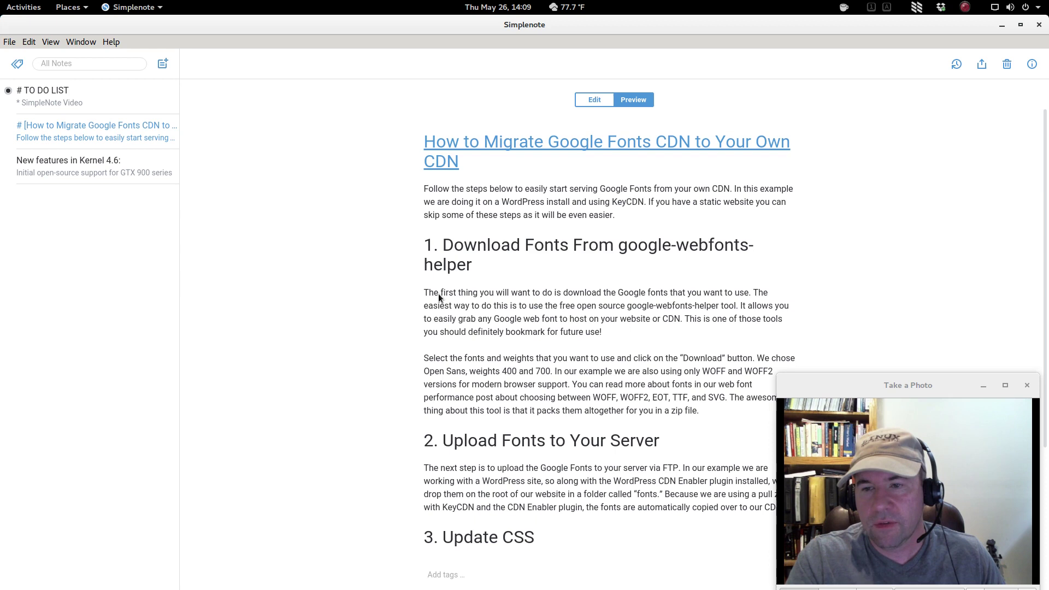
{"action": "scroll", "coordinate": [523, 430], "scroll_direction": "down", "scroll_amount": 5}
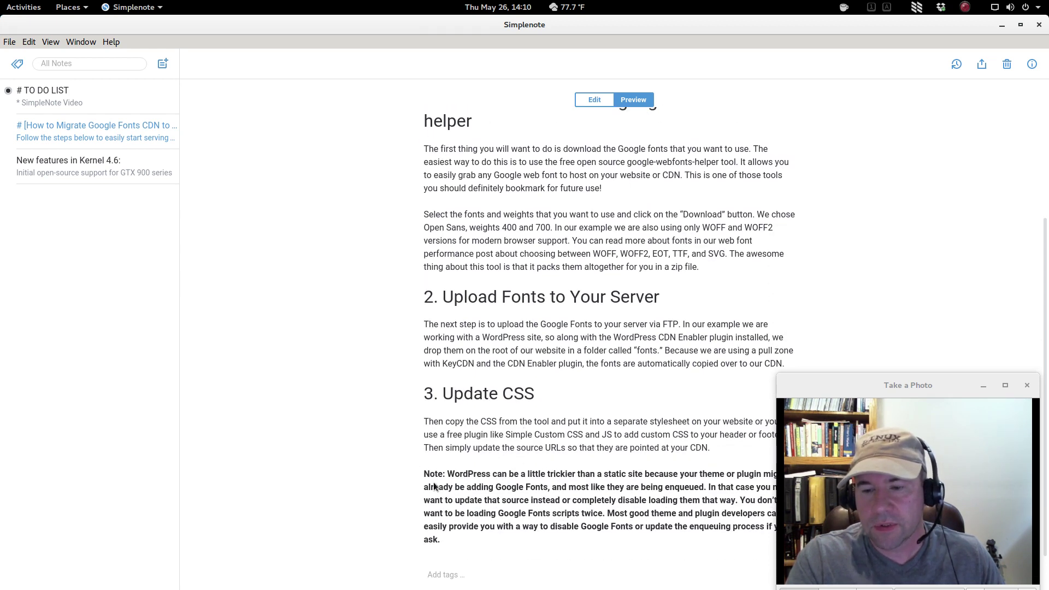
{"action": "scroll", "coordinate": [459, 486], "scroll_direction": "up", "scroll_amount": 5}
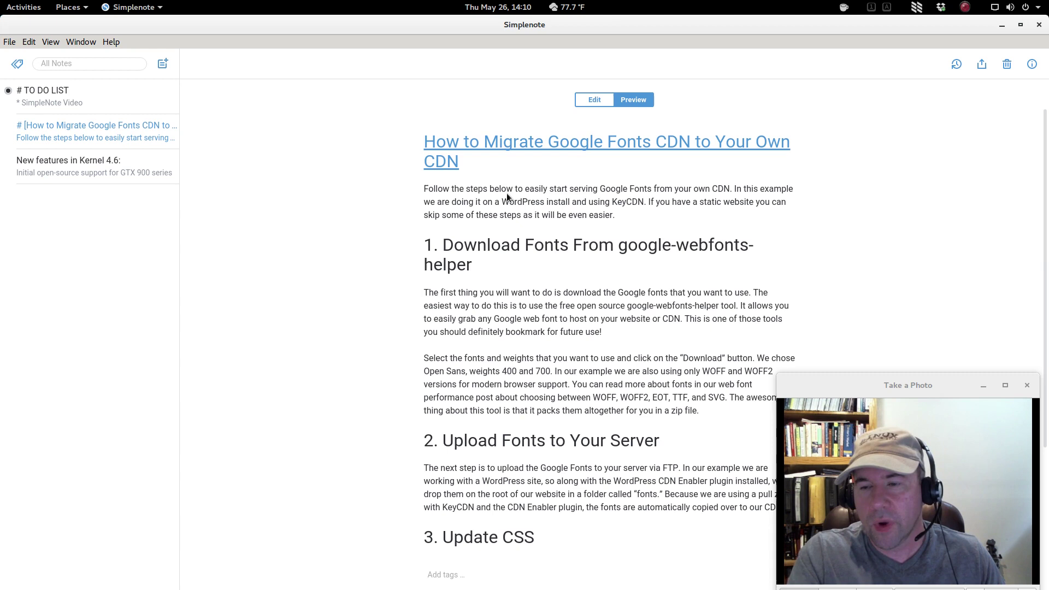
Step: Examine the Markdown source of the Google Fonts note and return to its preview
{"action": "left_click", "coordinate": [595, 100]}
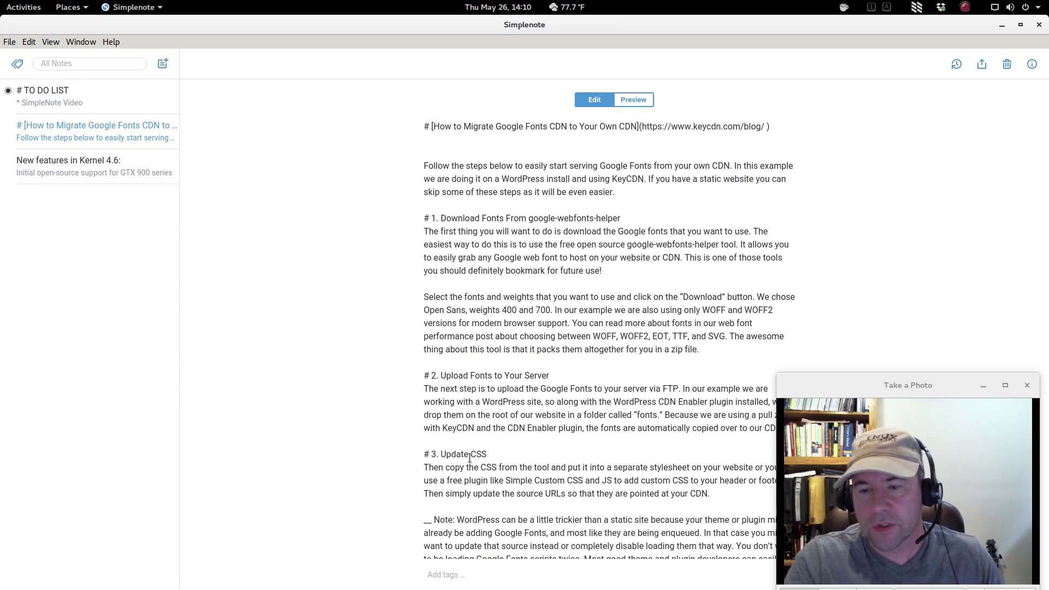
{"action": "scroll", "coordinate": [513, 489], "scroll_direction": "down", "scroll_amount": 1}
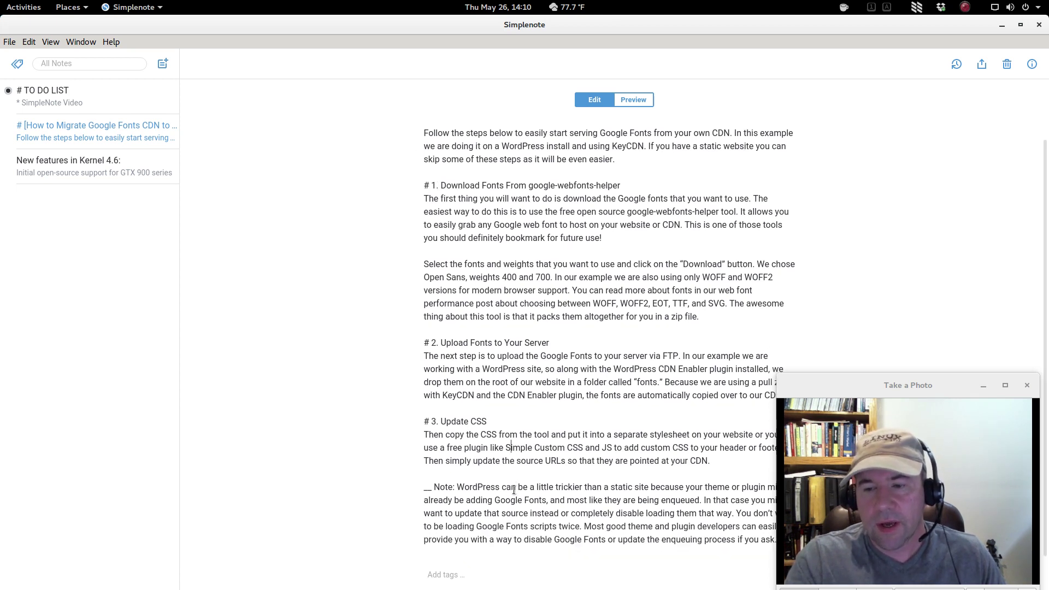
{"action": "scroll", "coordinate": [513, 489], "scroll_direction": "up", "scroll_amount": 1}
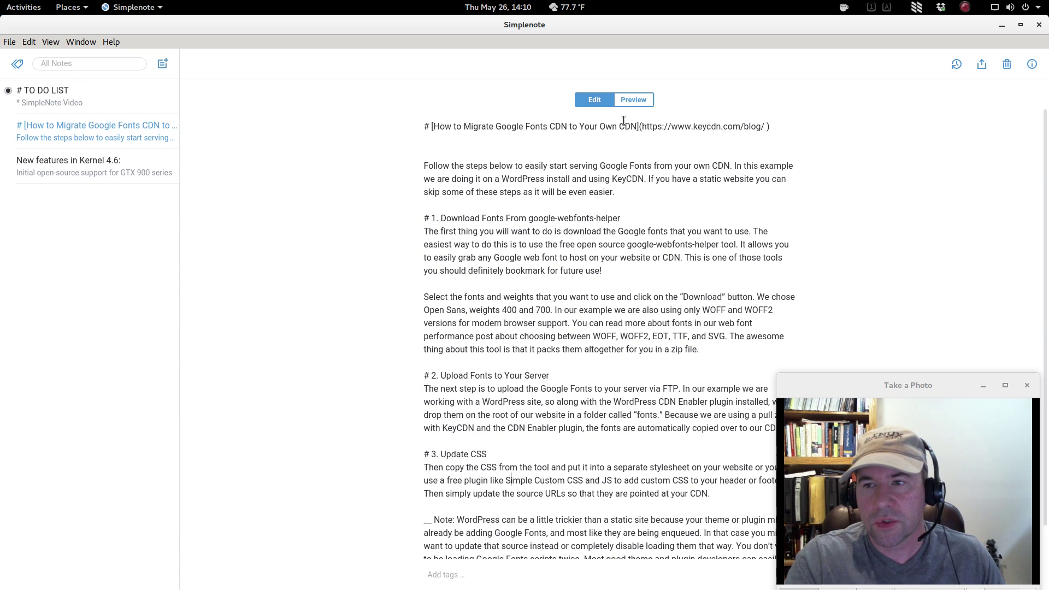
{"action": "left_click", "coordinate": [631, 101]}
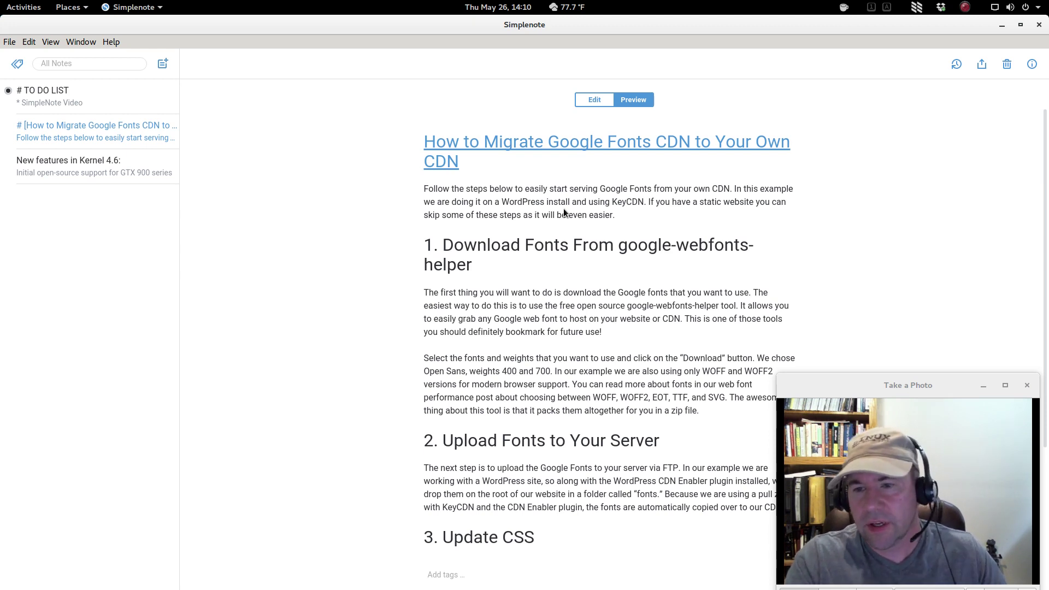
Step: Make the "1. Download Fonts From google-webfonts-helper" heading second level by adding a second #, and preview the note
{"action": "left_click", "coordinate": [594, 100]}
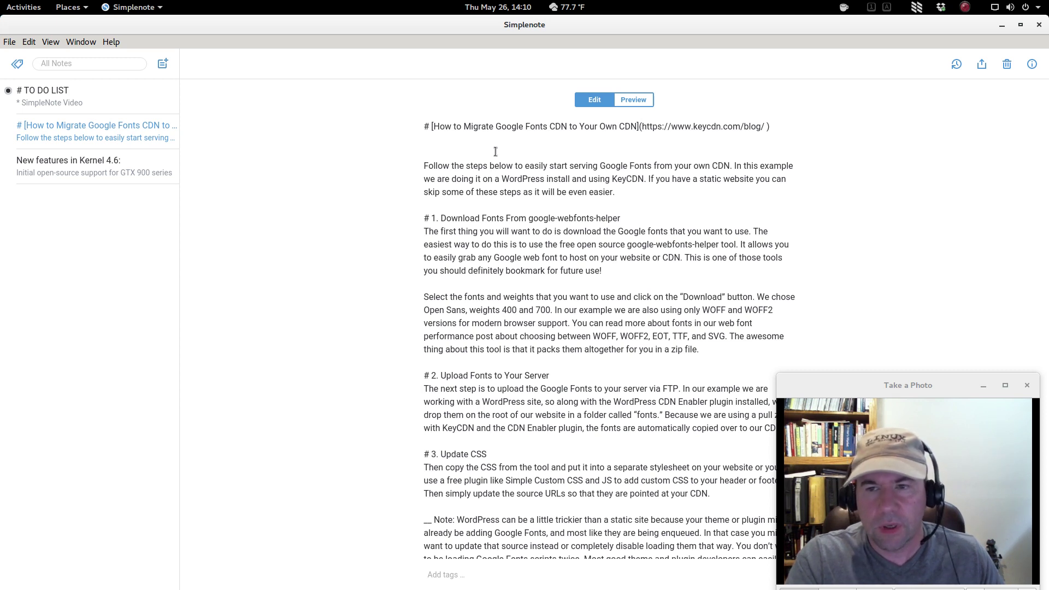
{"action": "left_click", "coordinate": [429, 127]}
{"action": "key", "text": "BackSpace"}
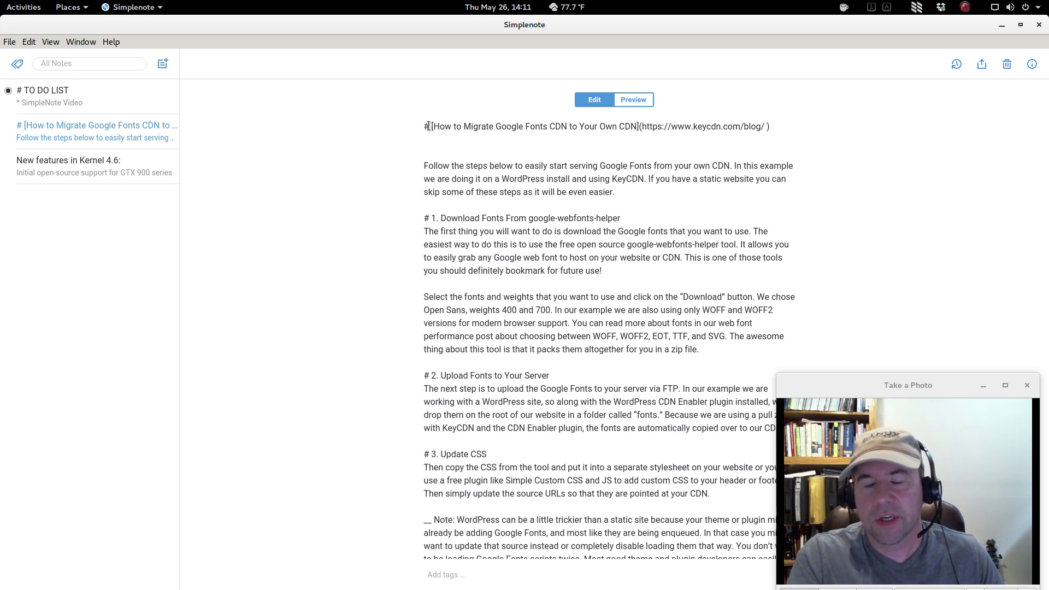
{"action": "left_click", "coordinate": [430, 219]}
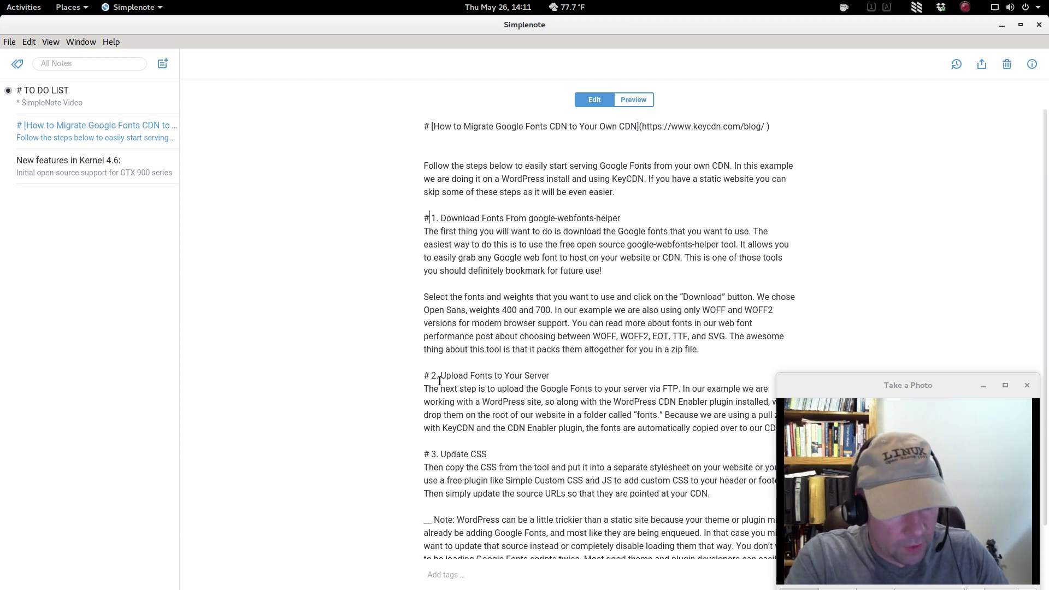
{"action": "type", "text": "#"}
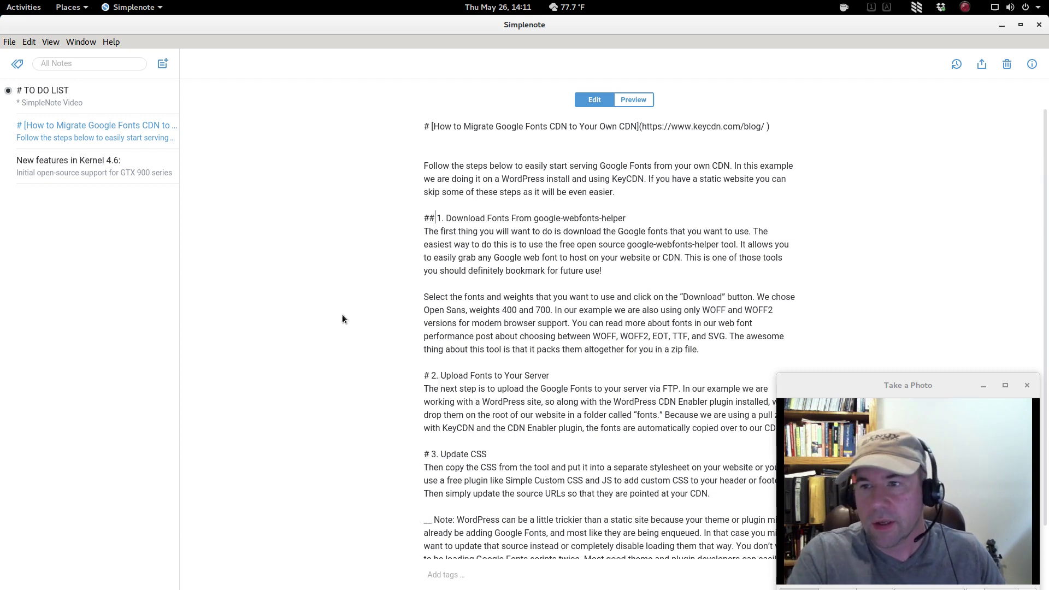
{"action": "left_click", "coordinate": [634, 100]}
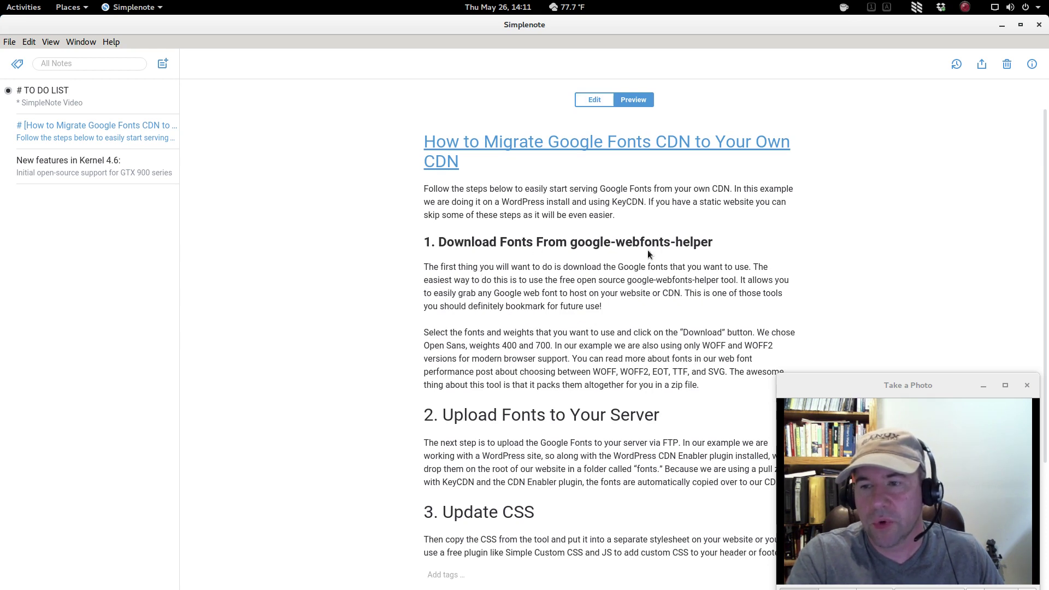
Step: Remove the extra # from the "1. Download Fonts From google-webfonts-helper" heading and compare the Markdown source with the preview
{"action": "left_click", "coordinate": [595, 100]}
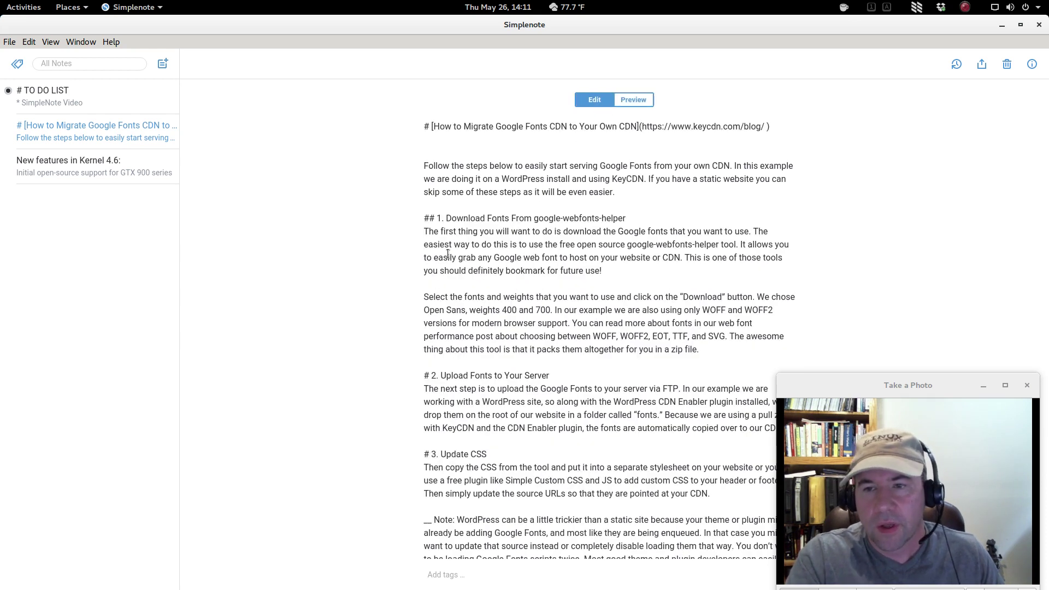
{"action": "key", "text": "BackSpace"}
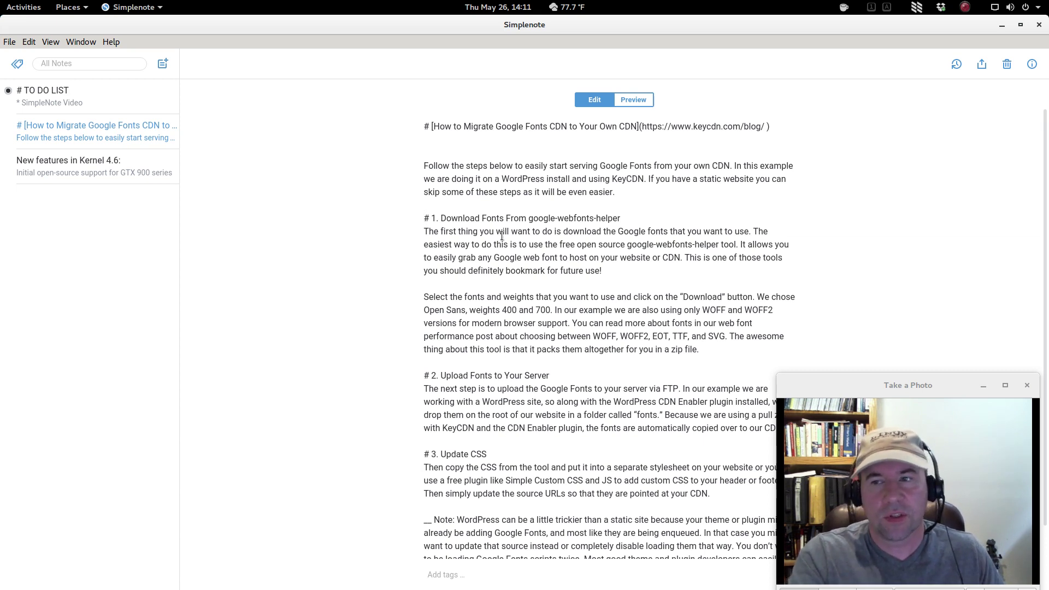
{"action": "left_click", "coordinate": [627, 99]}
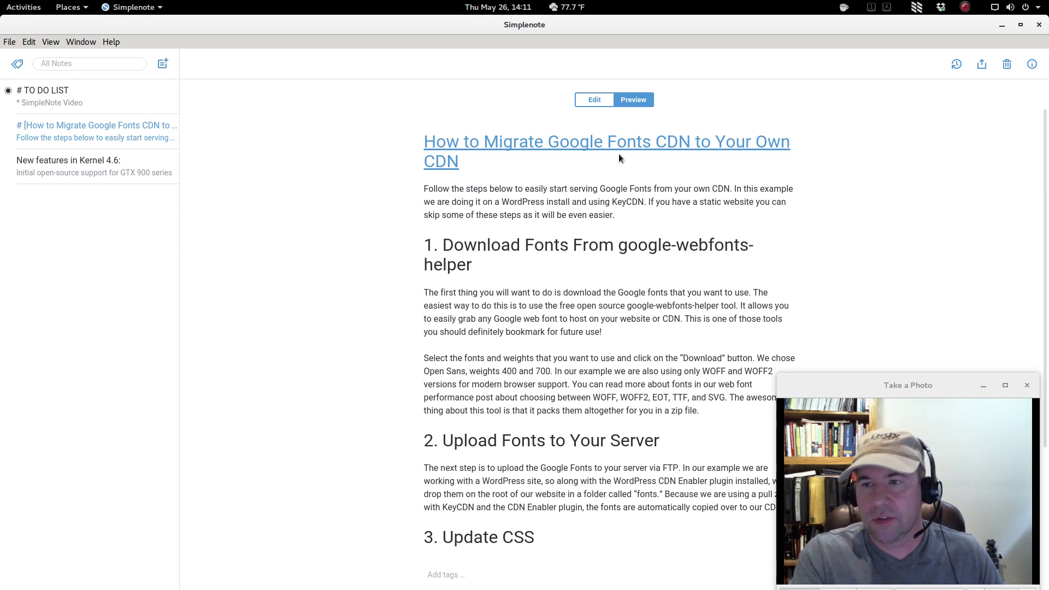
{"action": "left_click", "coordinate": [592, 100]}
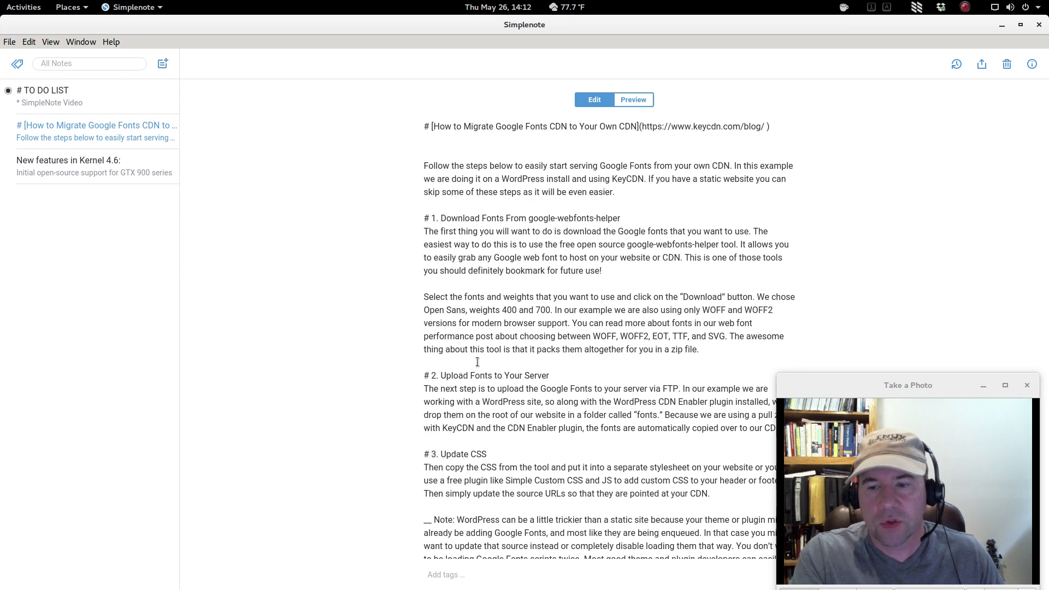
{"action": "left_click", "coordinate": [635, 98]}
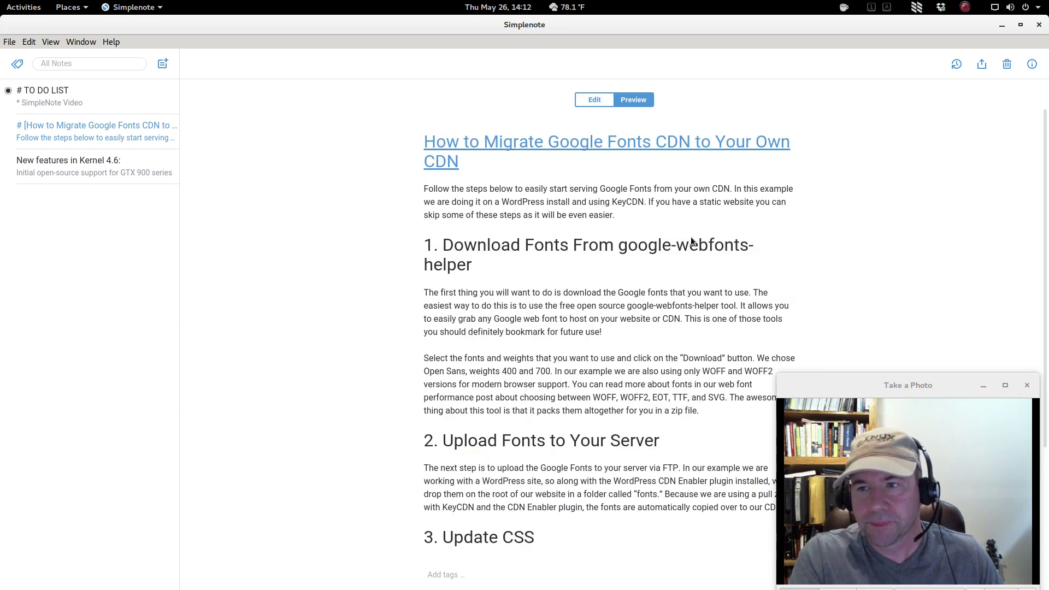
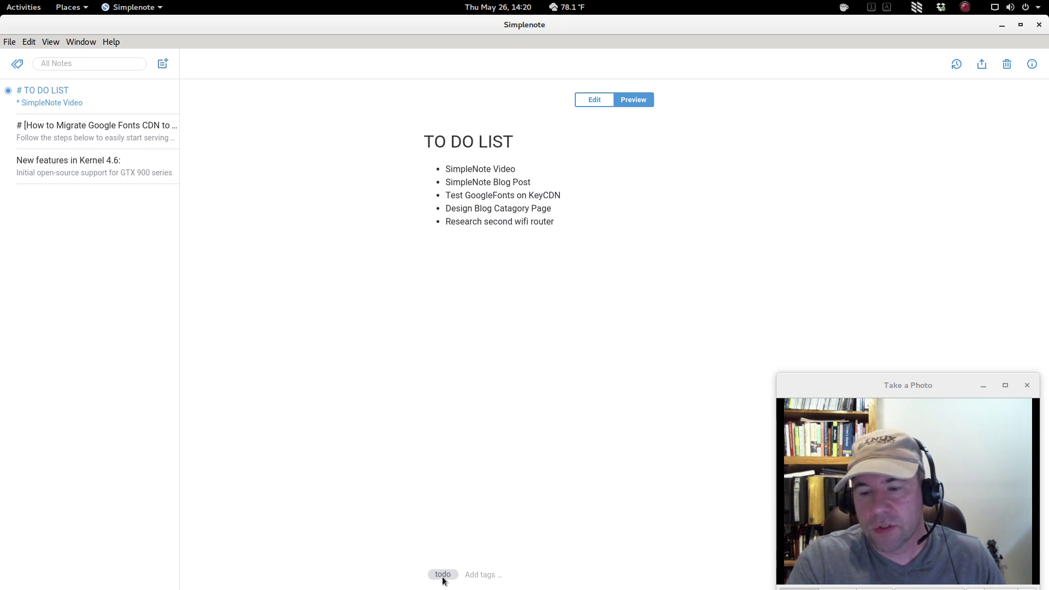
Step: Check the Google Fonts note and the Kernel 4.6 note for assigned tags
{"action": "left_click", "coordinate": [104, 135]}
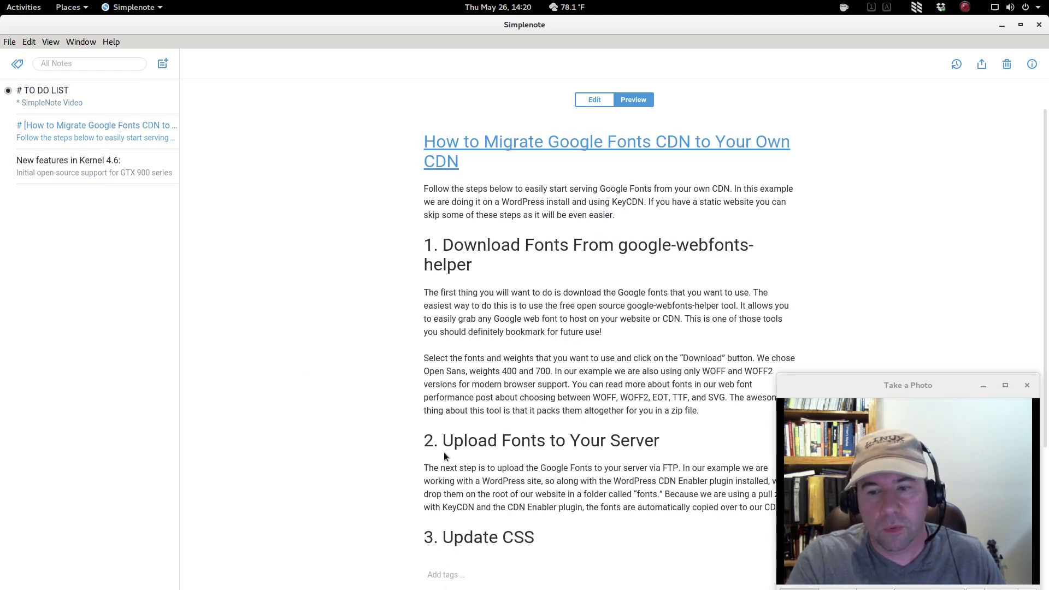
{"action": "scroll", "coordinate": [445, 453], "scroll_direction": "down", "scroll_amount": 3}
{"action": "scroll", "coordinate": [228, 159], "scroll_direction": "up", "scroll_amount": 3}
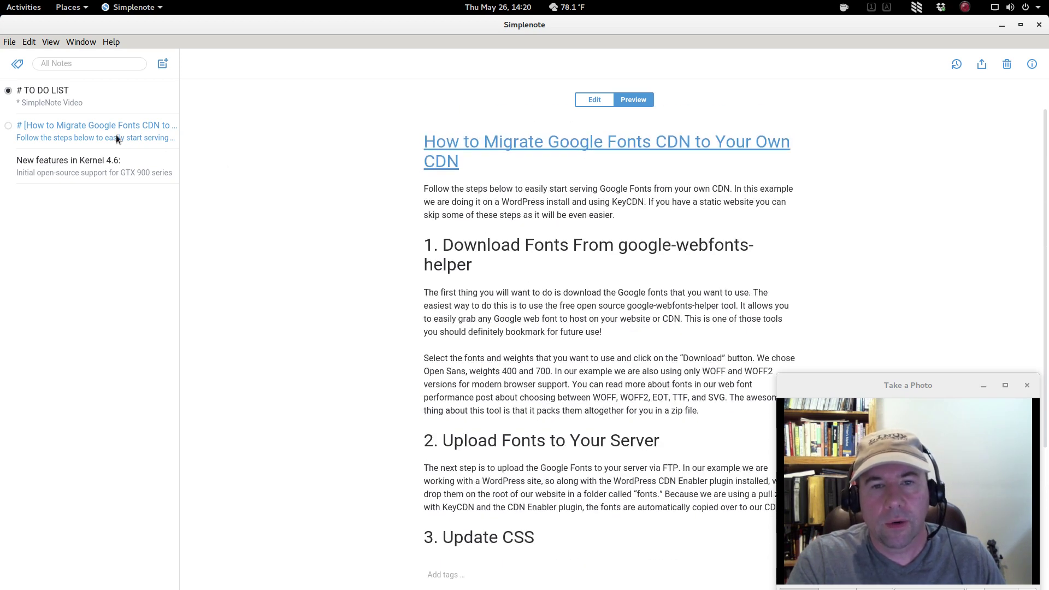
{"action": "left_click", "coordinate": [96, 167]}
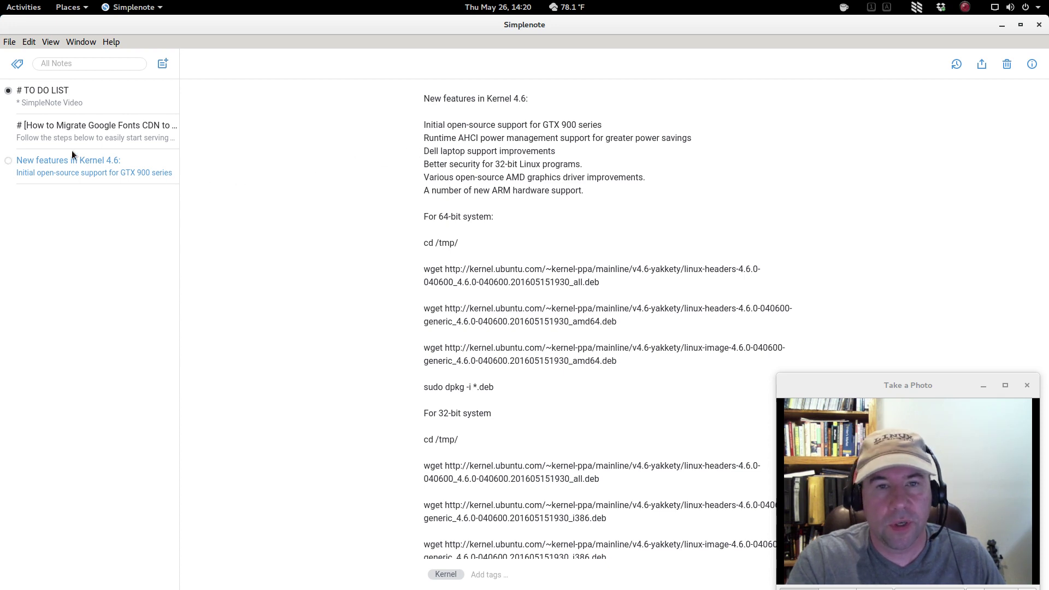
{"action": "left_click", "coordinate": [8, 91]}
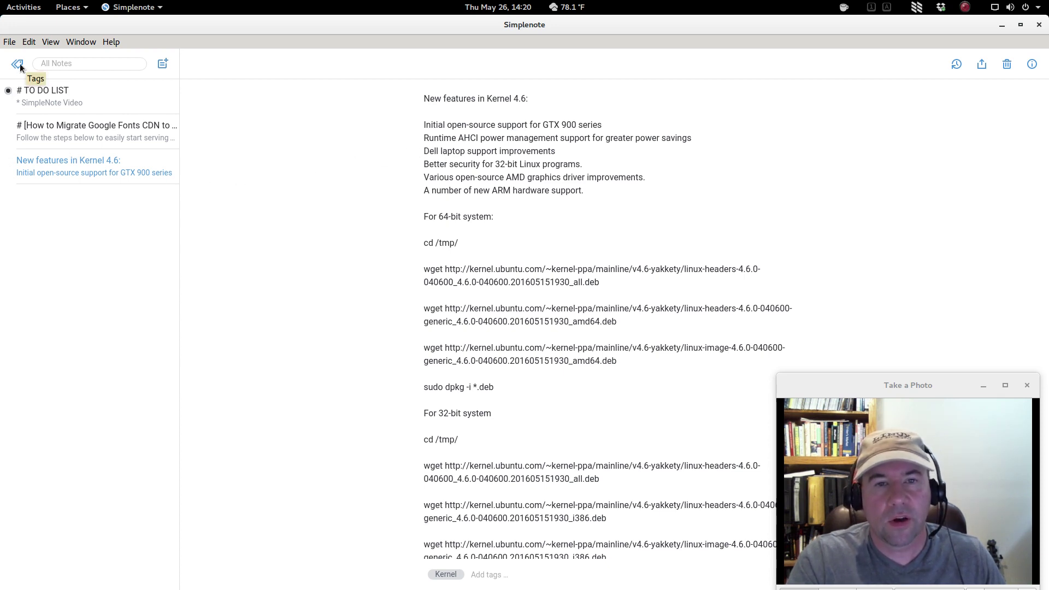
Step: Filter the note list by the todo tag and return to showing All Notes
{"action": "left_click", "coordinate": [19, 65]}
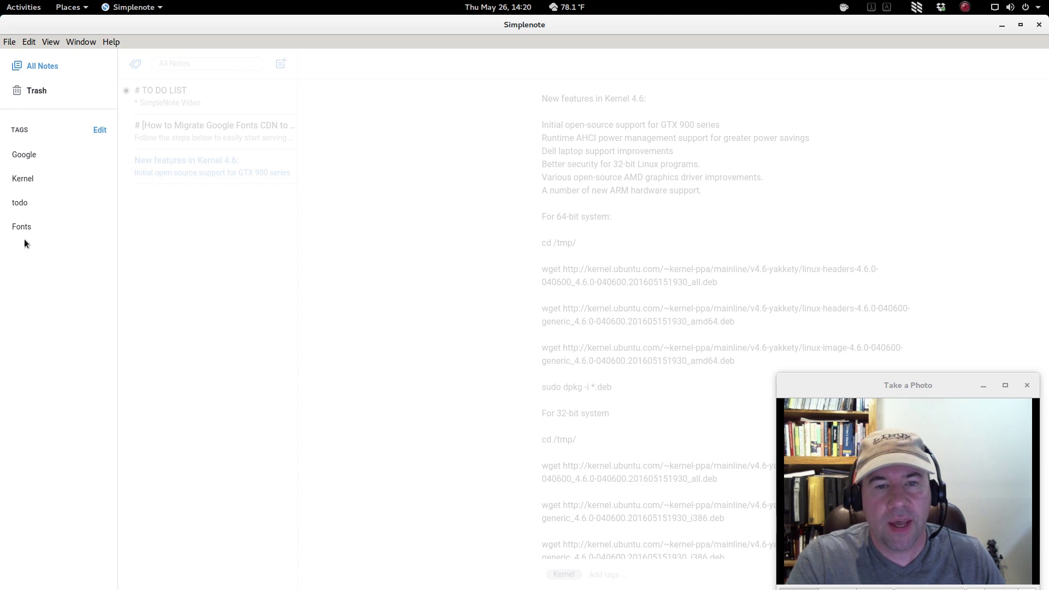
{"action": "left_click", "coordinate": [27, 206]}
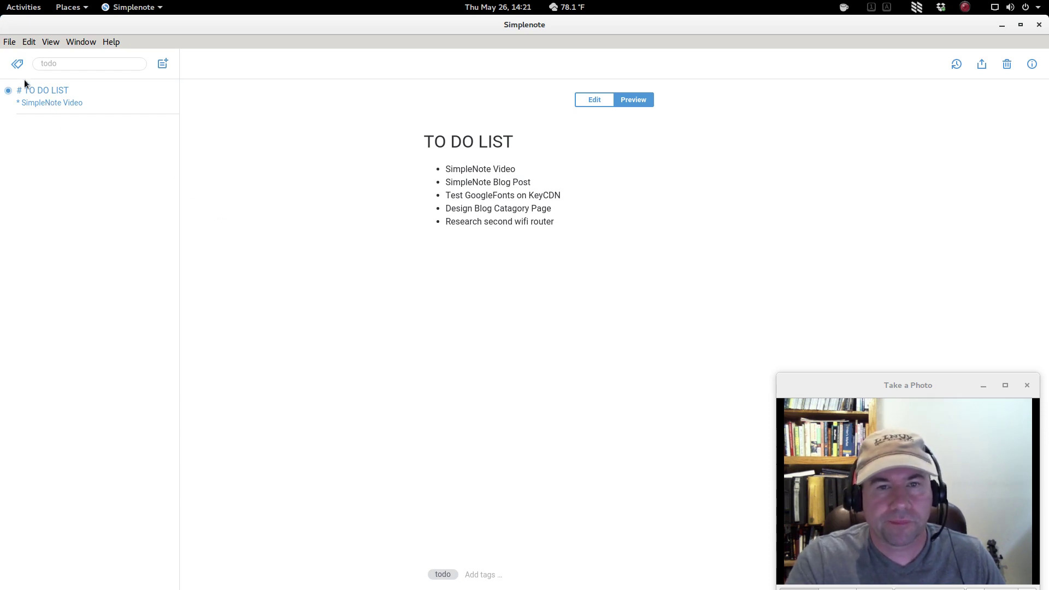
{"action": "left_click", "coordinate": [15, 65]}
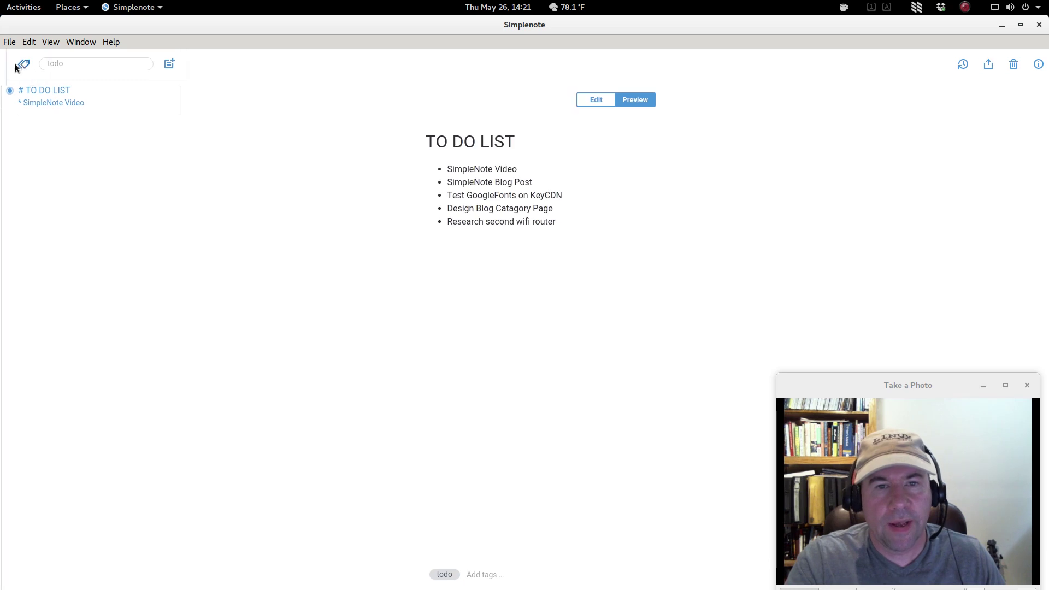
{"action": "left_click", "coordinate": [40, 67]}
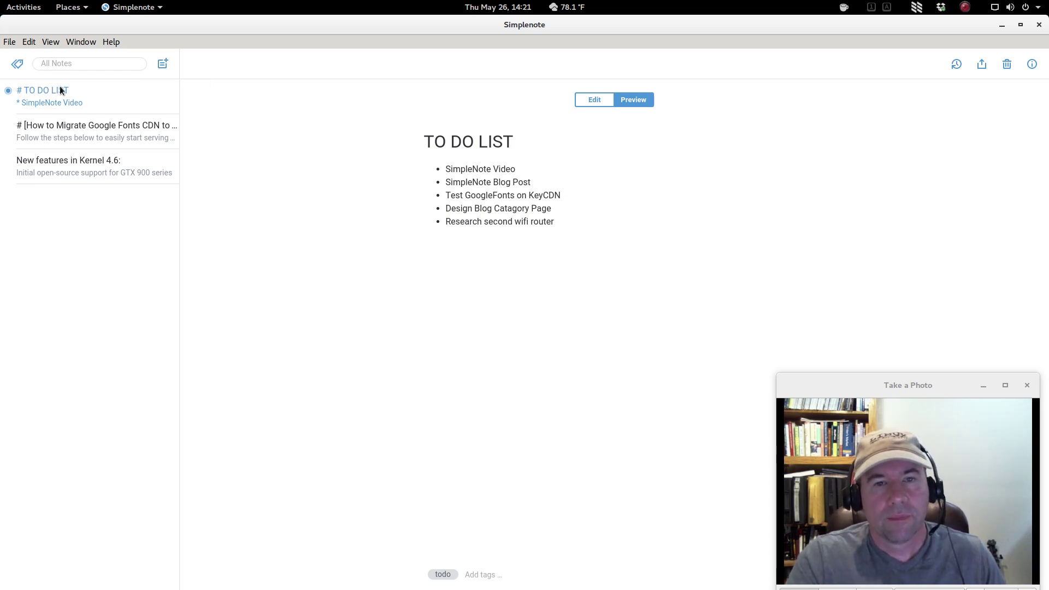
Step: Open the preferences and review the account settings and the display options for sort order, note display and theme
{"action": "left_click", "coordinate": [10, 44]}
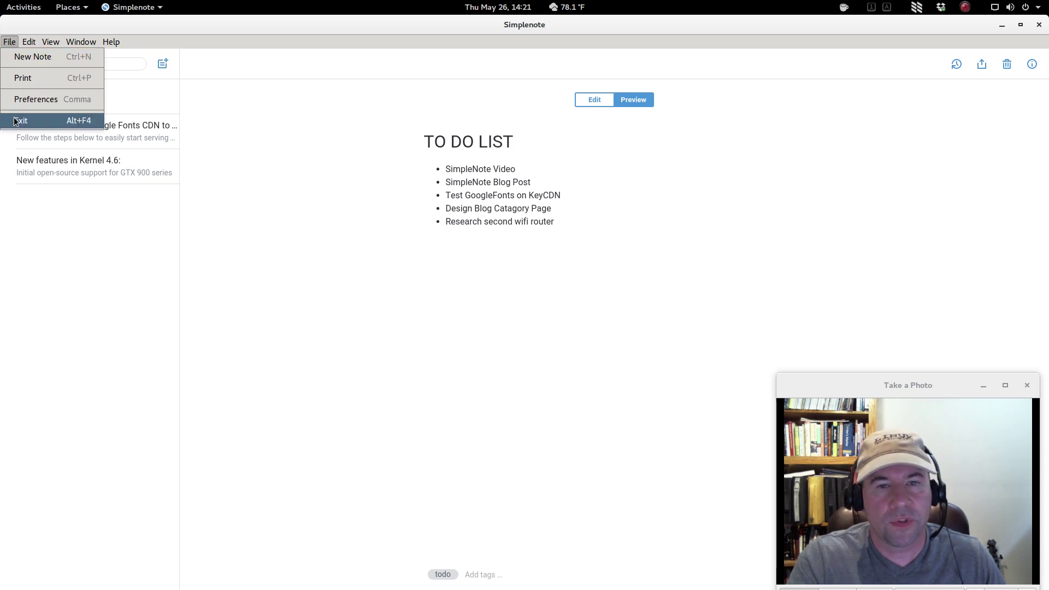
{"action": "left_click", "coordinate": [24, 100]}
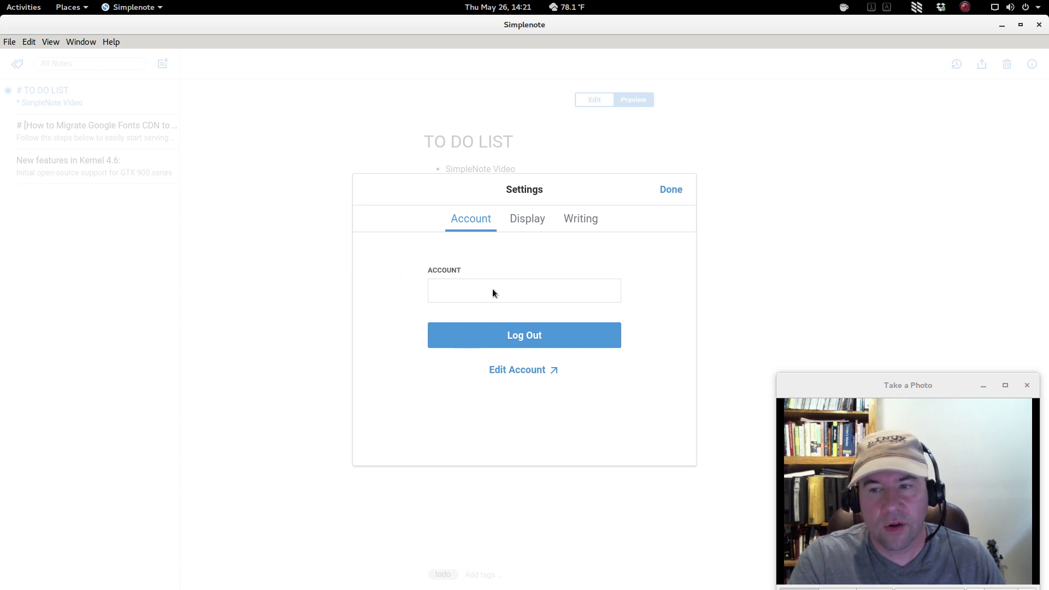
{"action": "left_click", "coordinate": [521, 219]}
{"action": "scroll", "coordinate": [622, 414], "scroll_direction": "down", "scroll_amount": 3}
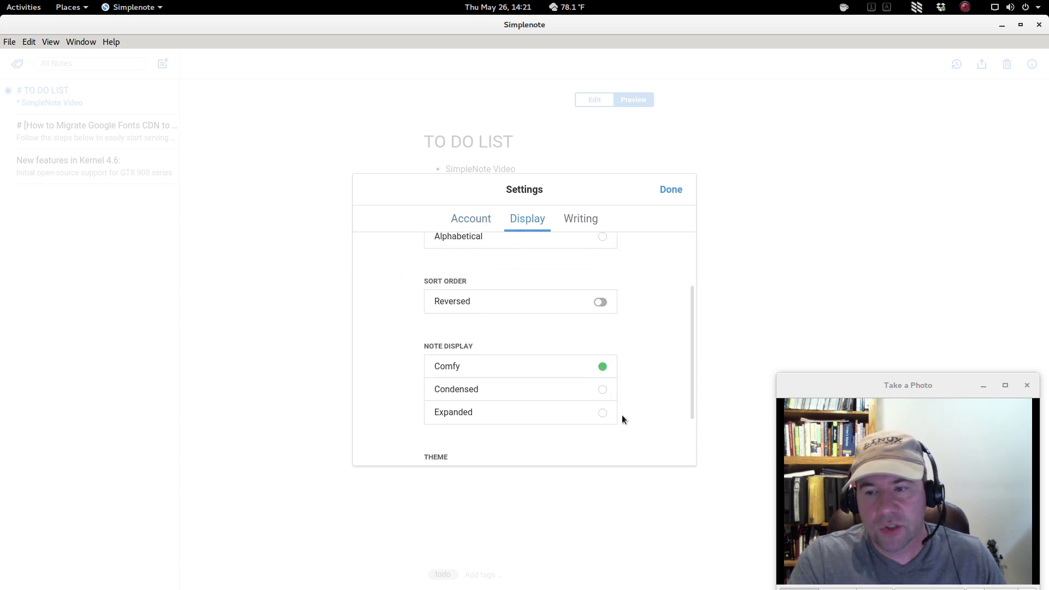
{"action": "scroll", "coordinate": [623, 418], "scroll_direction": "up", "scroll_amount": 1}
{"action": "scroll", "coordinate": [623, 418], "scroll_direction": "down", "scroll_amount": 1}
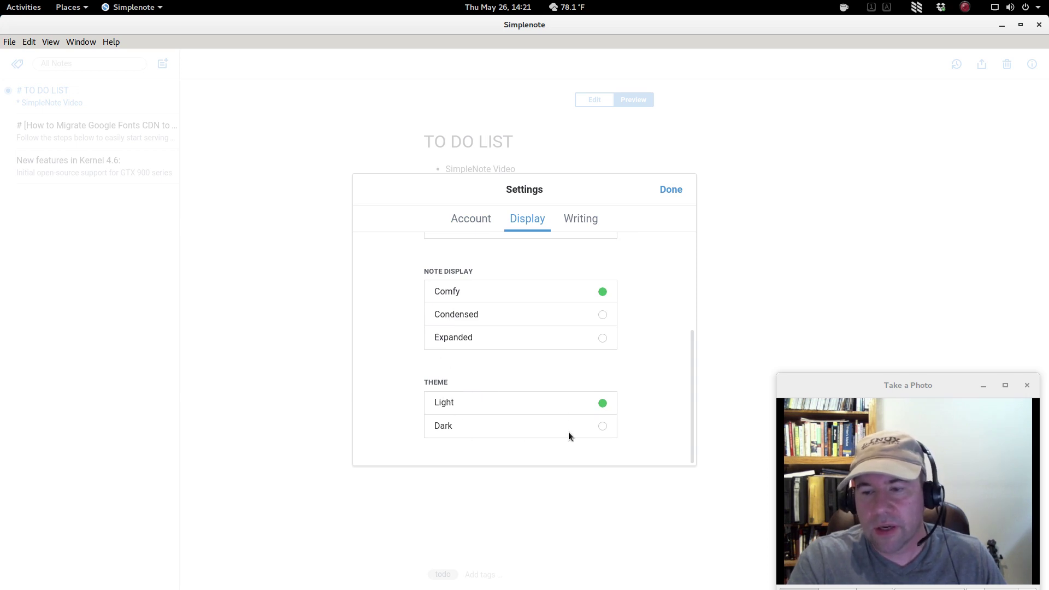
Step: Try the Dark theme and restore Light, and check the Markdown writing setting before closing the settings
{"action": "left_click", "coordinate": [603, 426]}
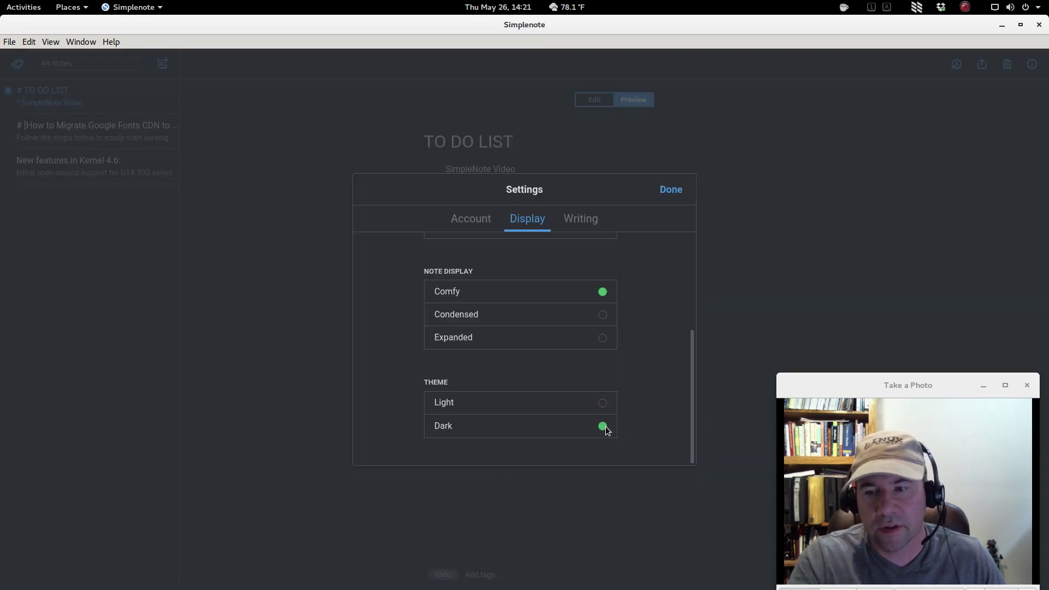
{"action": "left_click", "coordinate": [601, 406]}
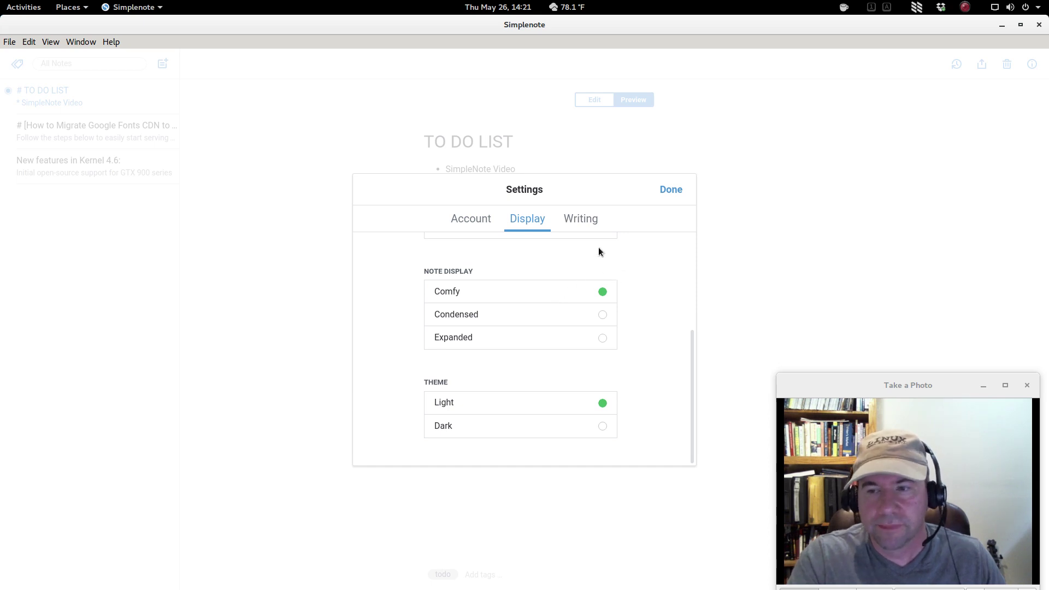
{"action": "left_click", "coordinate": [583, 219]}
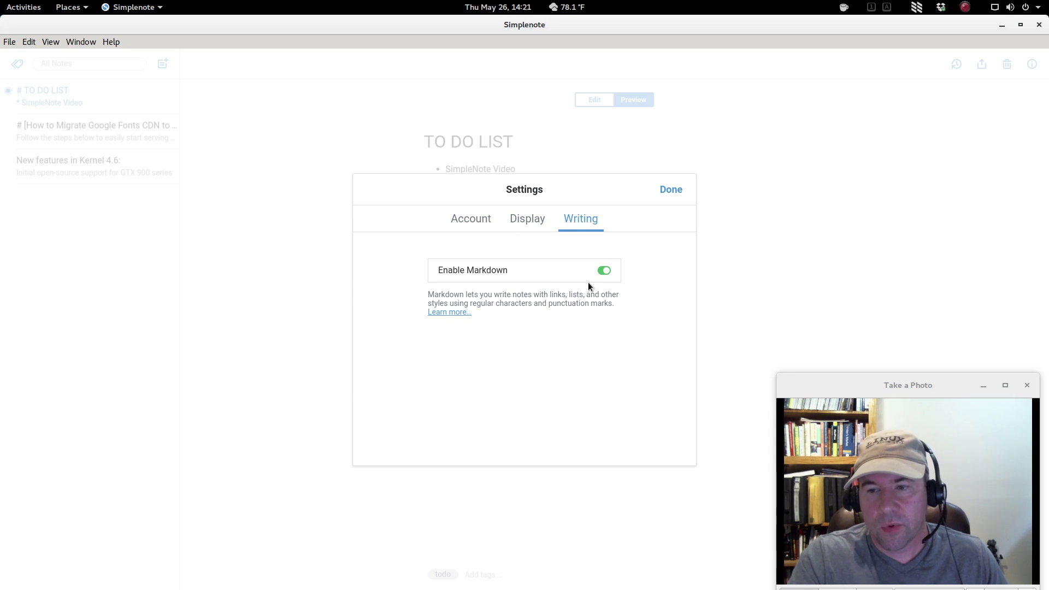
{"action": "left_click", "coordinate": [666, 190]}
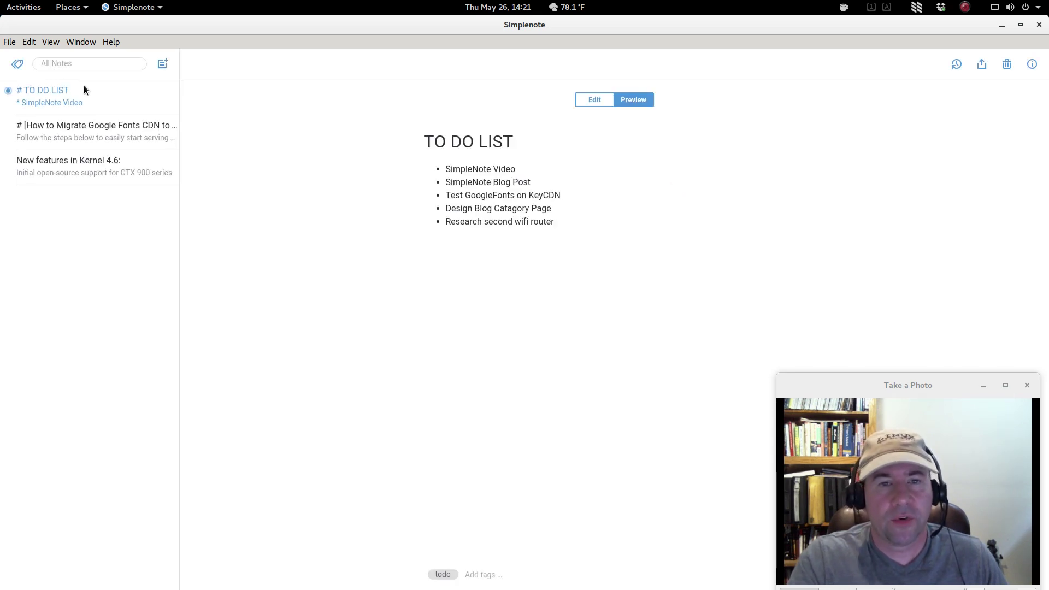
Step: Review the available editing commands, the font size, sort type, note display and theme options, and the help entries
{"action": "left_click", "coordinate": [27, 42]}
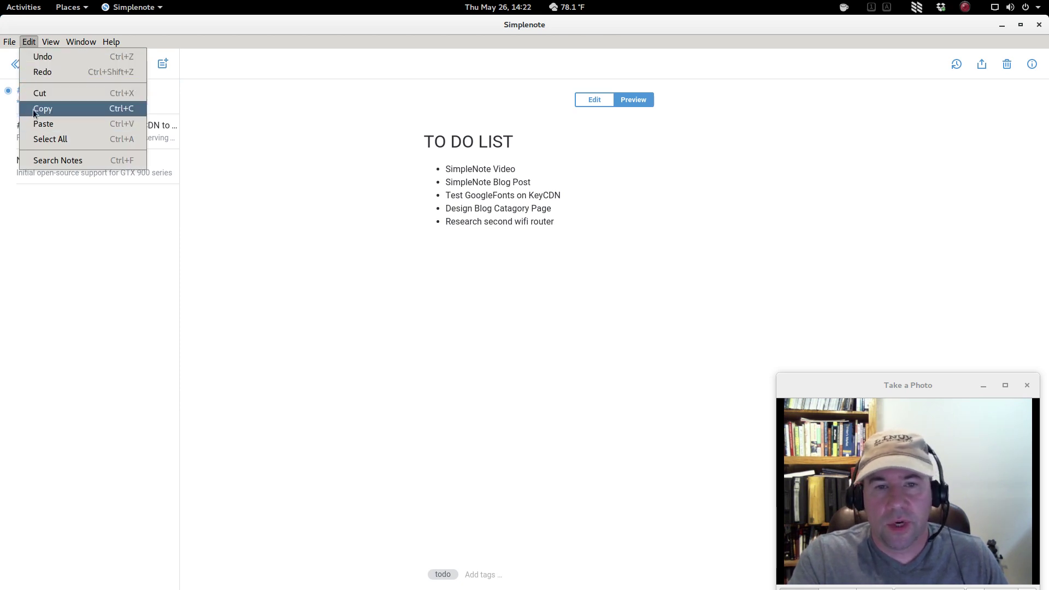
{"action": "left_click", "coordinate": [53, 40]}
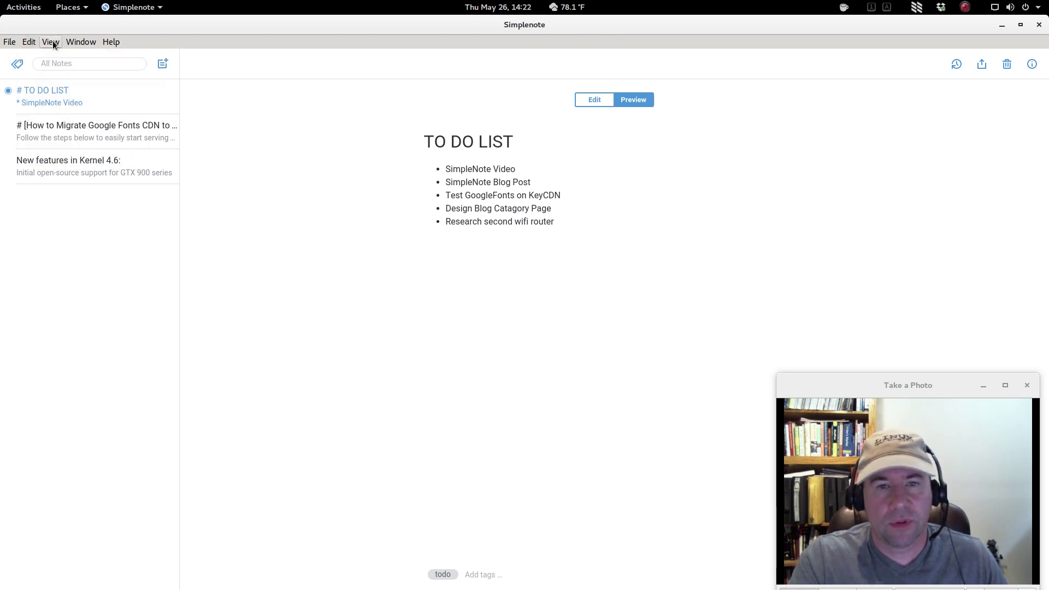
{"action": "left_click", "coordinate": [53, 41]}
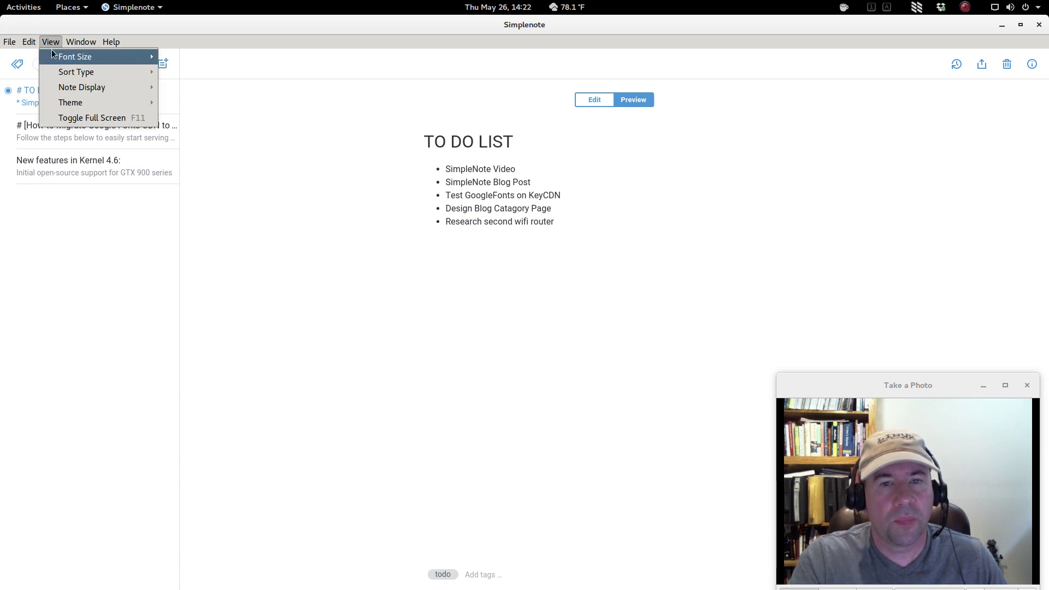
{"action": "mouse_move", "coordinate": [59, 59]}
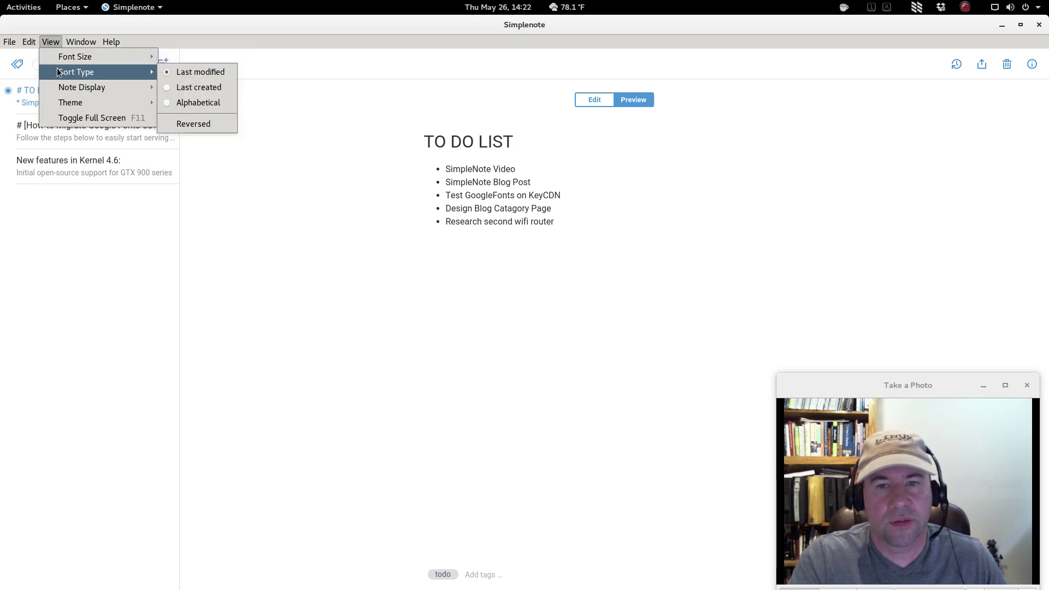
{"action": "mouse_move", "coordinate": [56, 92]}
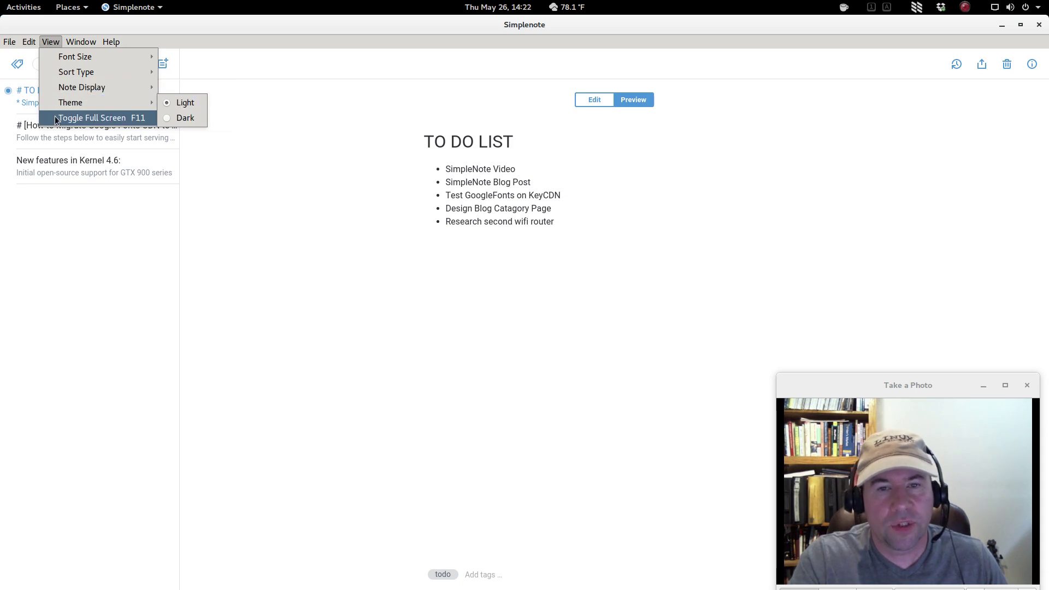
{"action": "mouse_move", "coordinate": [80, 45]}
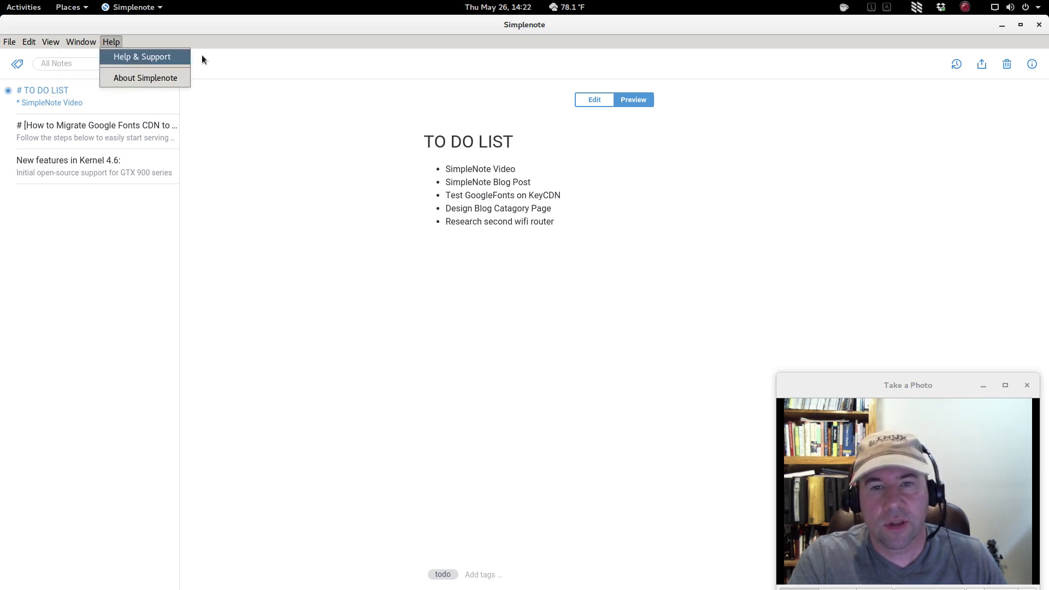
{"action": "left_click", "coordinate": [228, 58]}
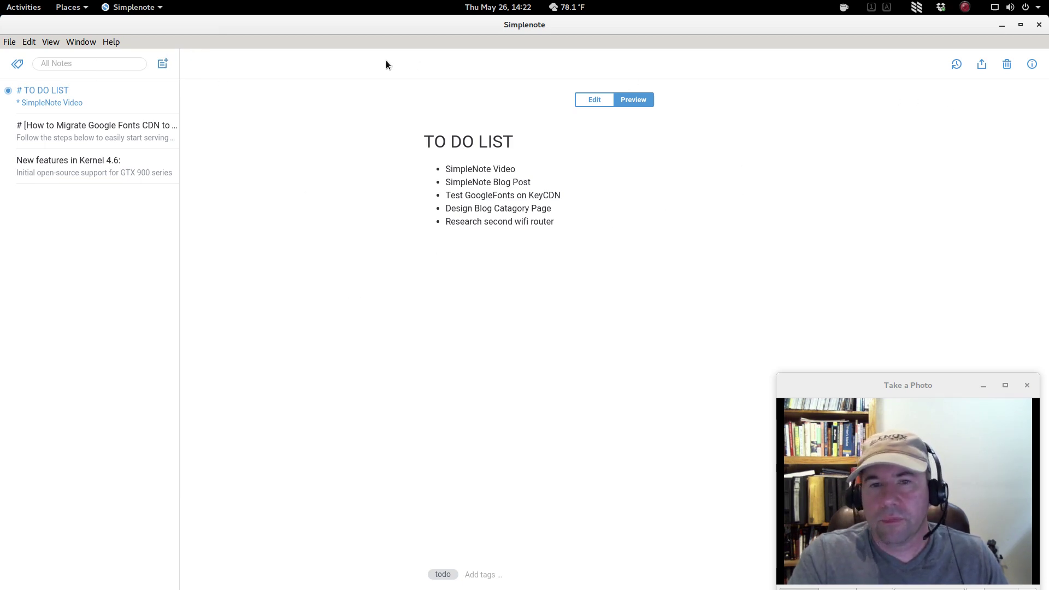
Step: Check the TO DO LIST note's revision history and its collaboration and public link sharing options, leaving both unchanged
{"action": "left_click", "coordinate": [955, 65]}
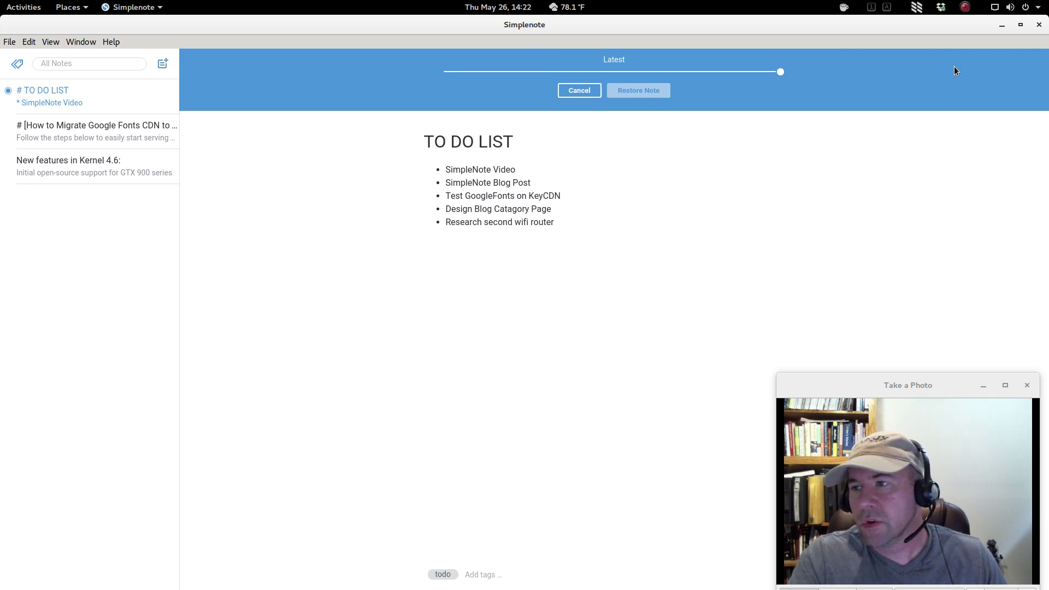
{"action": "left_click", "coordinate": [580, 91]}
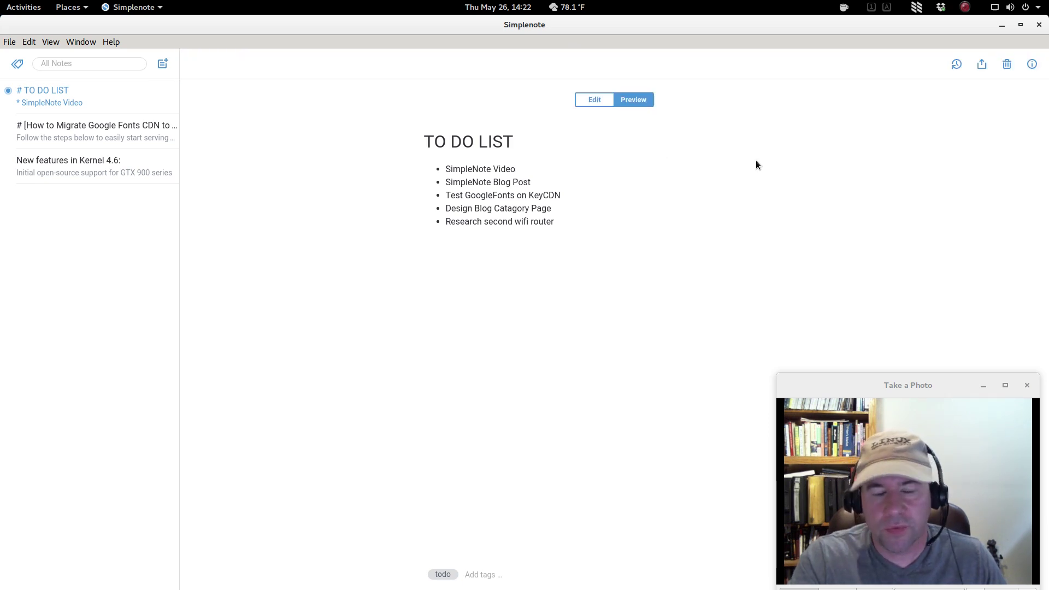
{"action": "left_click", "coordinate": [981, 65]}
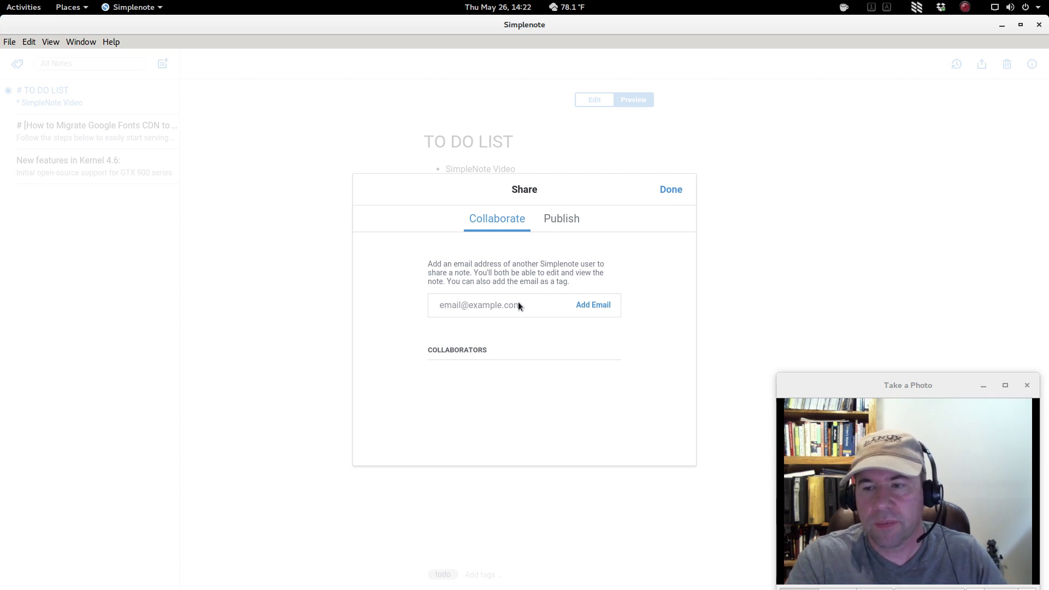
{"action": "left_click", "coordinate": [568, 220]}
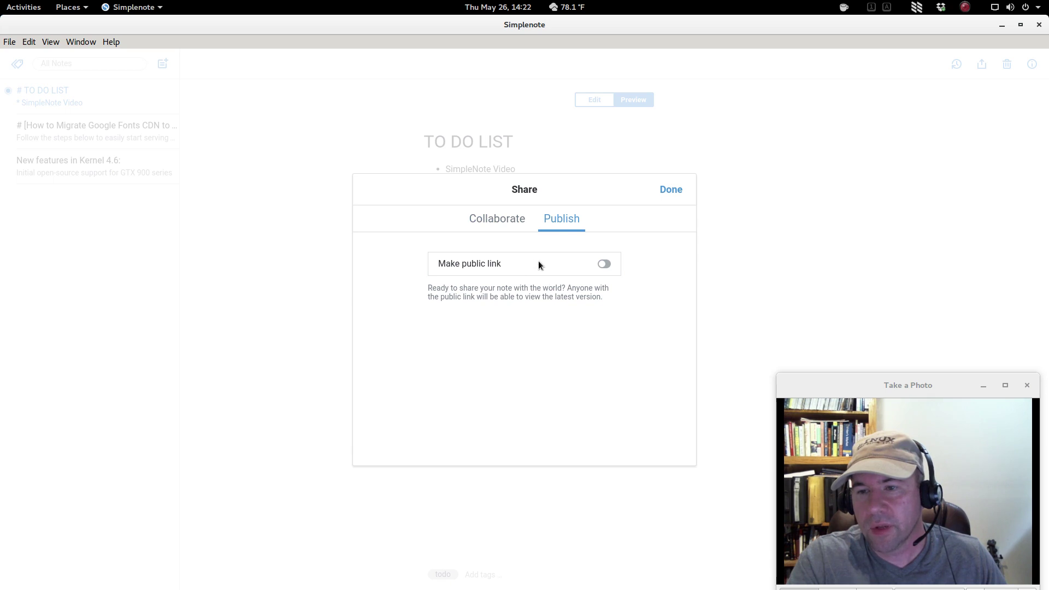
{"action": "left_click", "coordinate": [495, 220]}
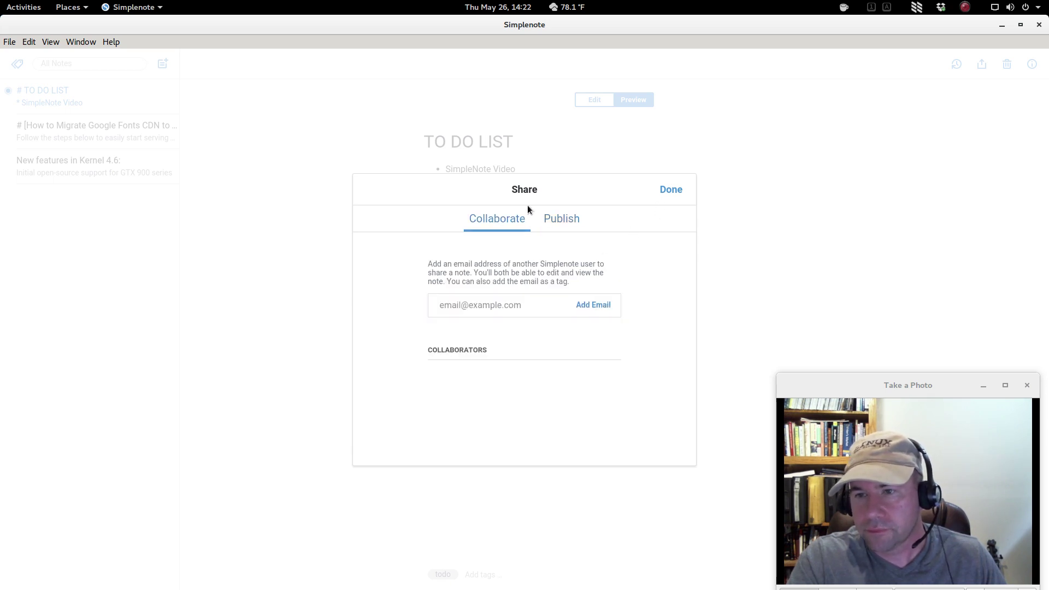
{"action": "left_click", "coordinate": [670, 191]}
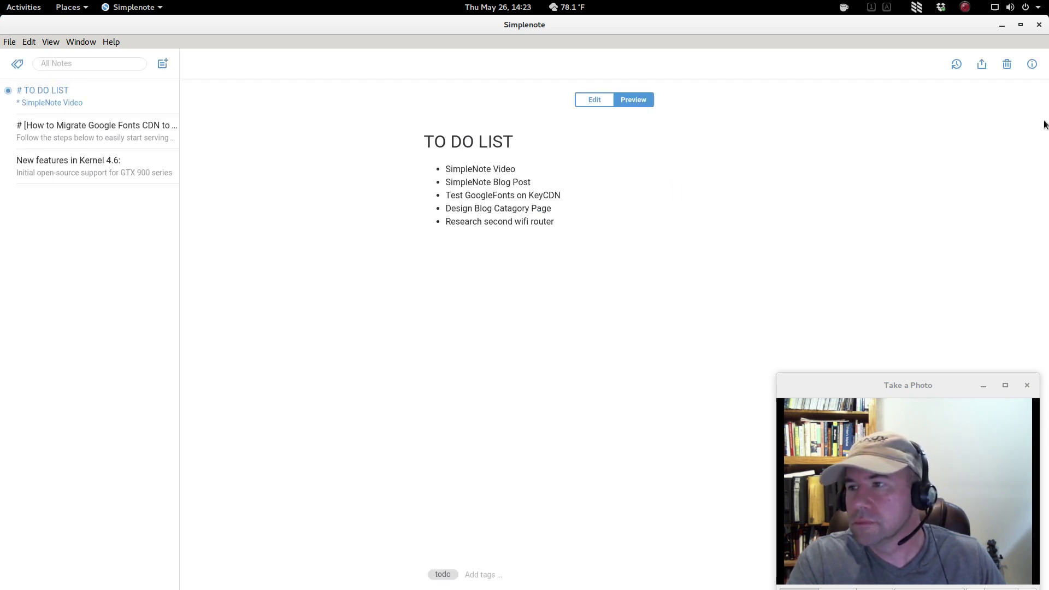
Step: View the TO DO LIST note's info, including its pinning and Markdown options, and close it
{"action": "left_click", "coordinate": [1033, 66]}
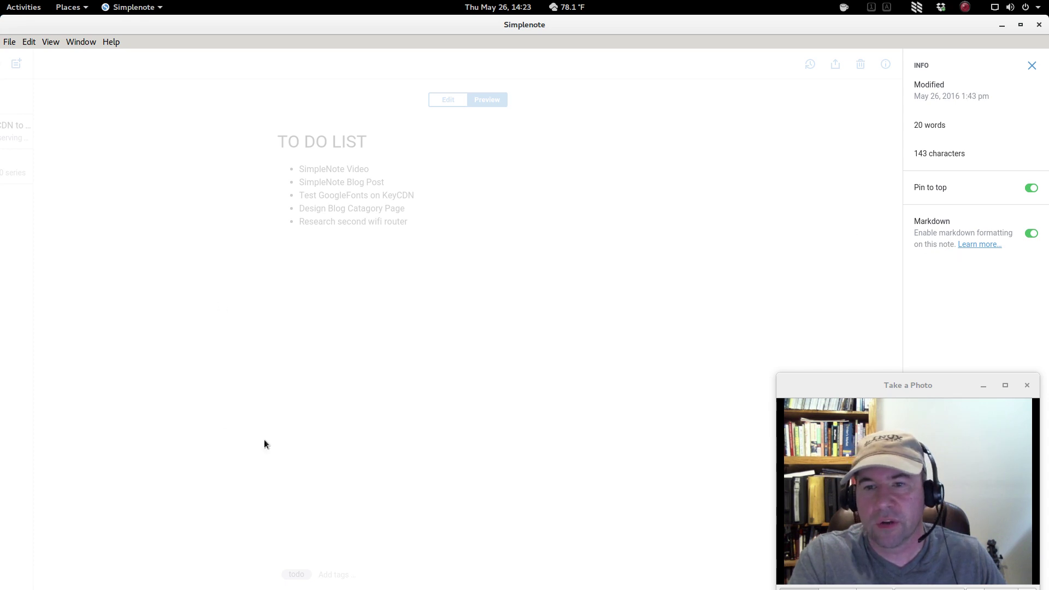
{"action": "left_click", "coordinate": [1031, 65]}
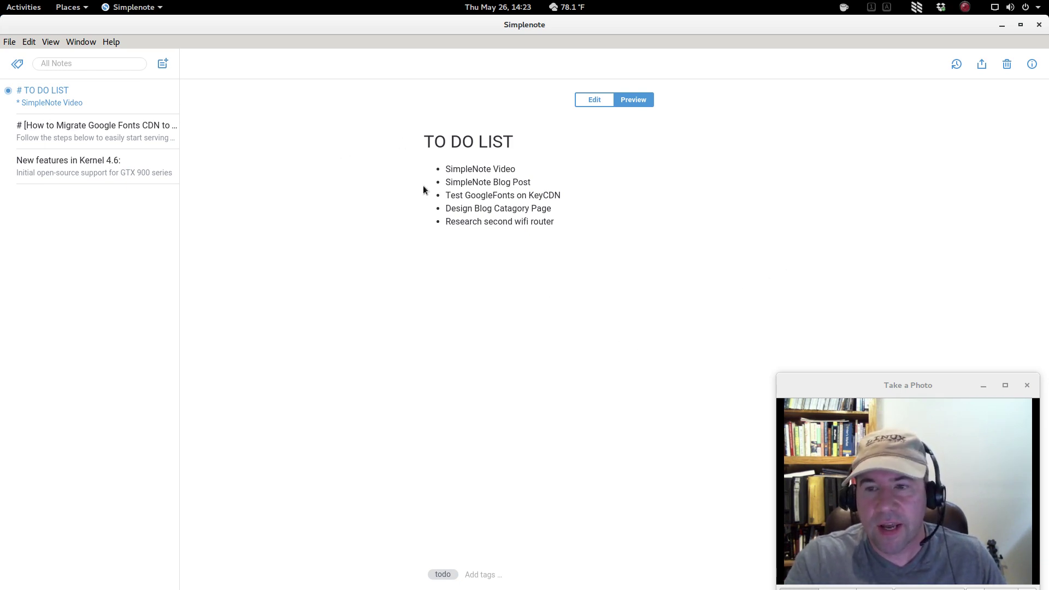
{"action": "left_click", "coordinate": [483, 575]}
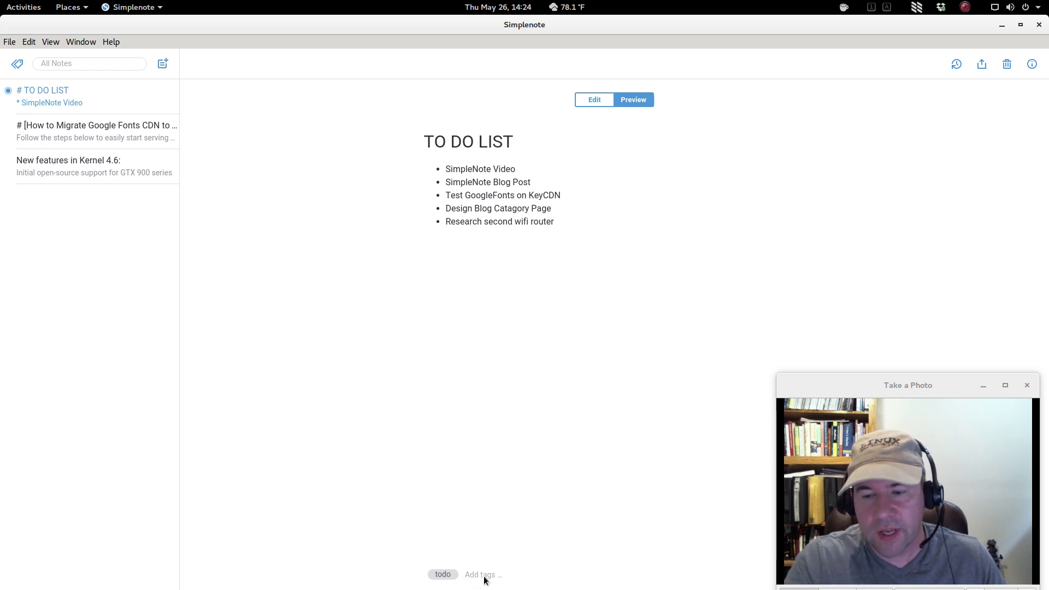
{"action": "type", "text": "type"}
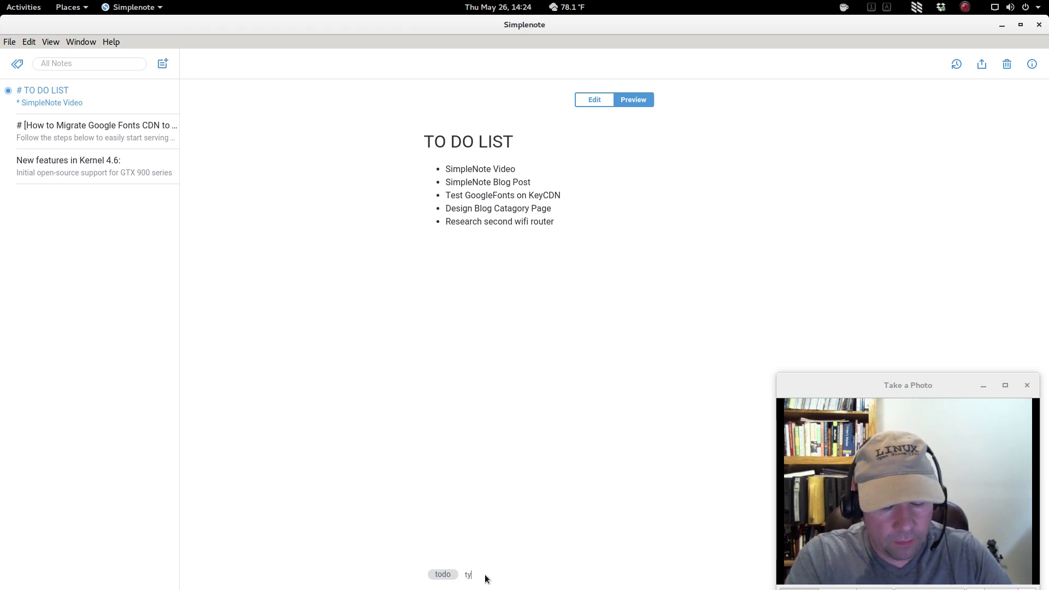
{"action": "key", "text": "BackSpace"}
{"action": "key", "text": "BackSpace"}
{"action": "key", "text": "BackSpace"}
{"action": "key", "text": "BackSpace"}
{"action": "key", "text": "BackSpace"}
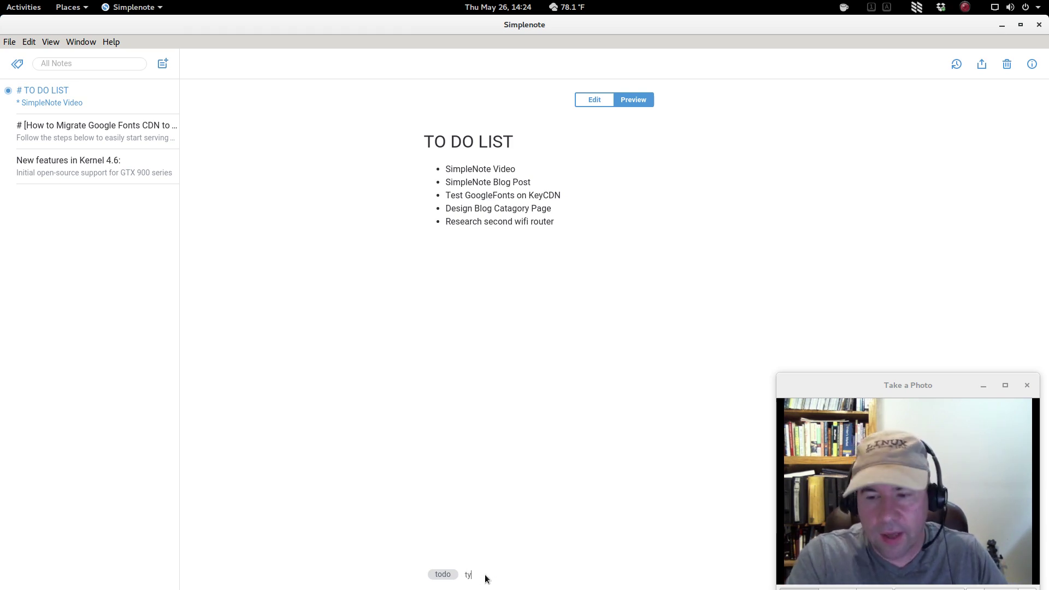
{"action": "left_click", "coordinate": [514, 386]}
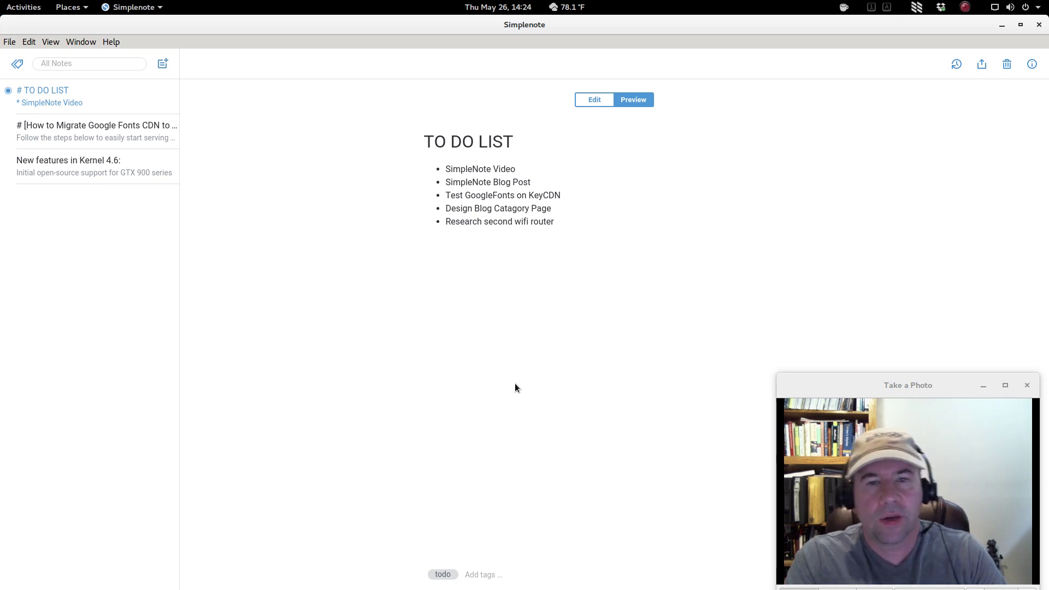
Step: View the Google Fonts note and the Kernel 4.6 note, and return to the TO DO LIST note
{"action": "left_click", "coordinate": [114, 126]}
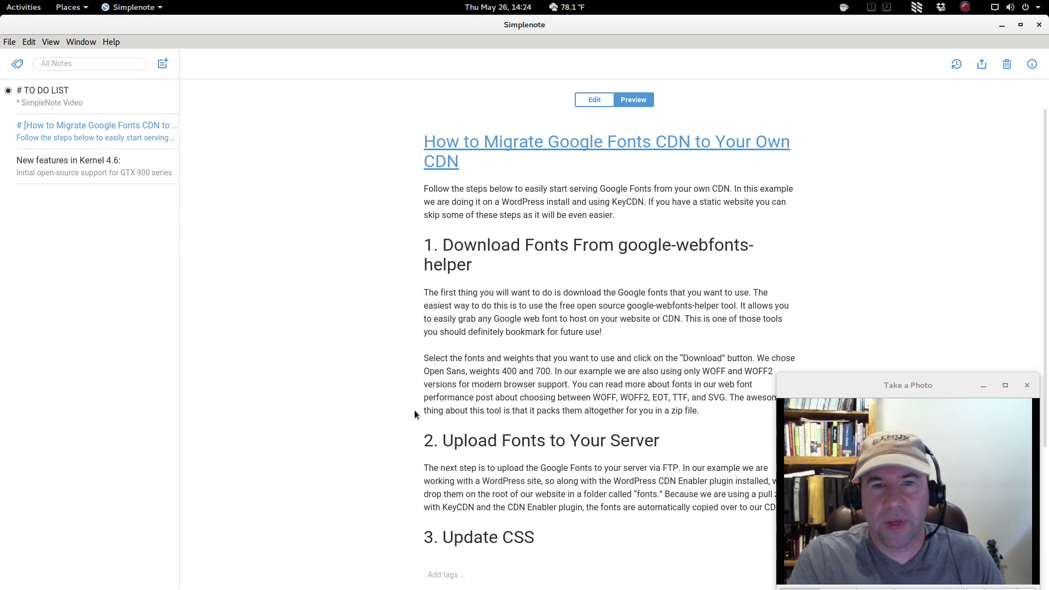
{"action": "left_click", "coordinate": [75, 161]}
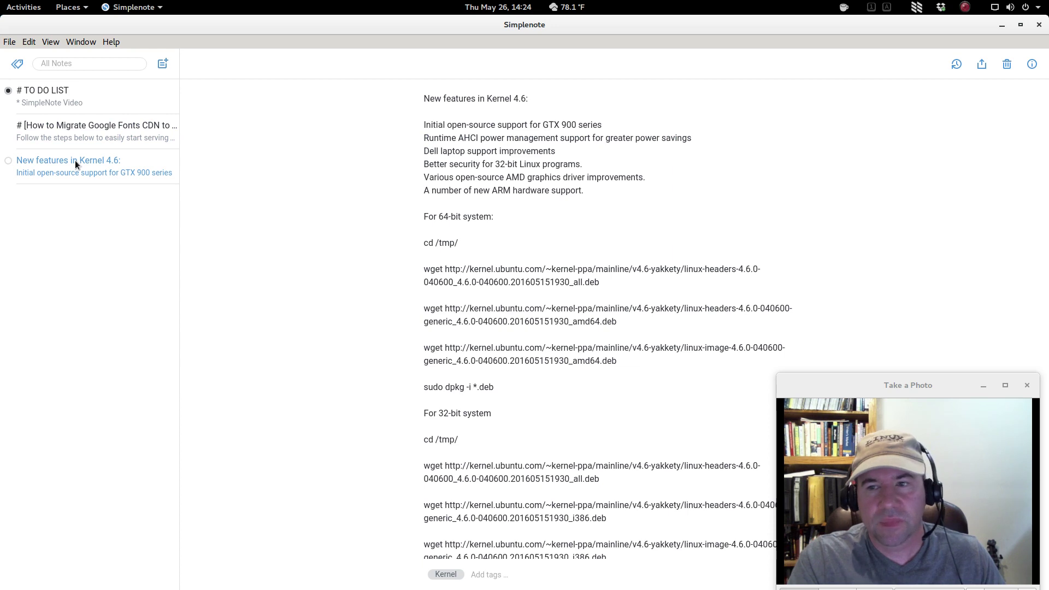
{"action": "left_click", "coordinate": [73, 102]}
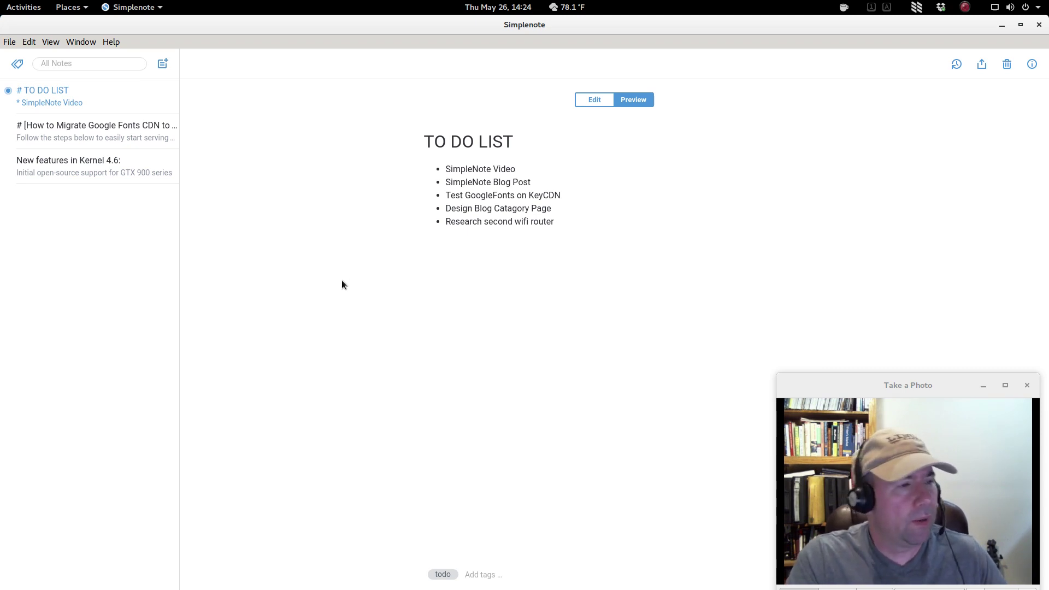
Step: Switch to Google Chrome to view all three notes in the Simplenote web app, and return to the desktop app
{"action": "mouse_move", "coordinate": [1, 235]}
{"action": "left_click", "coordinate": [3, 198]}
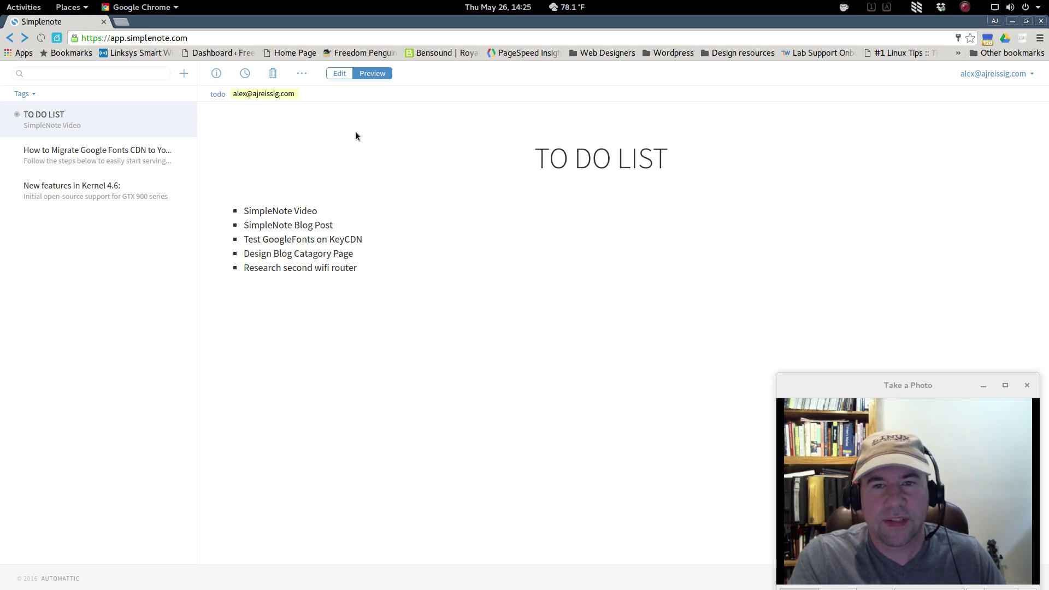
{"action": "left_click", "coordinate": [114, 160]}
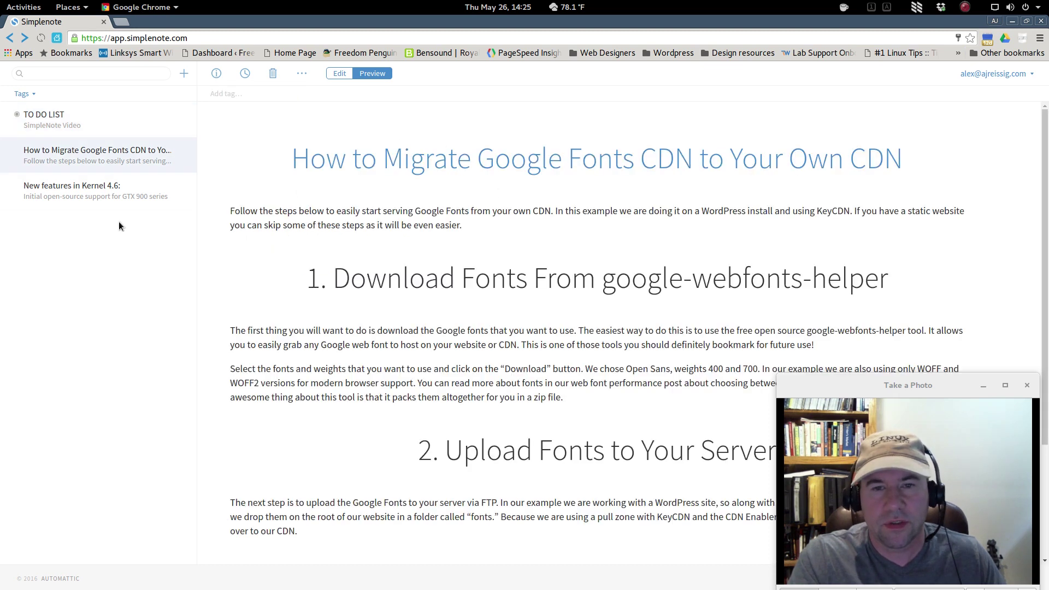
{"action": "left_click", "coordinate": [71, 201]}
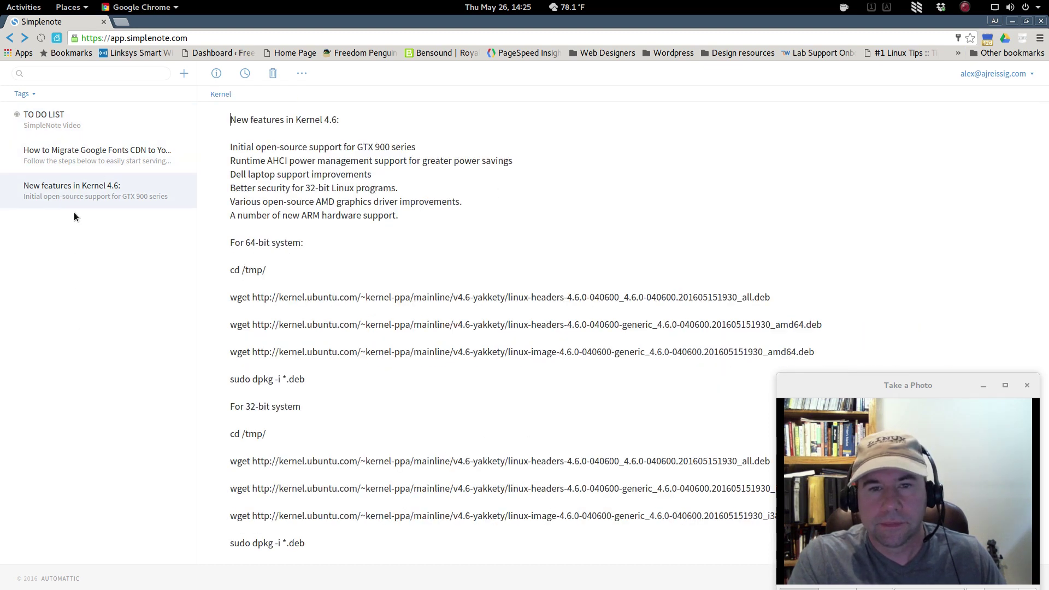
{"action": "left_click", "coordinate": [61, 143]}
{"action": "left_click", "coordinate": [57, 123]}
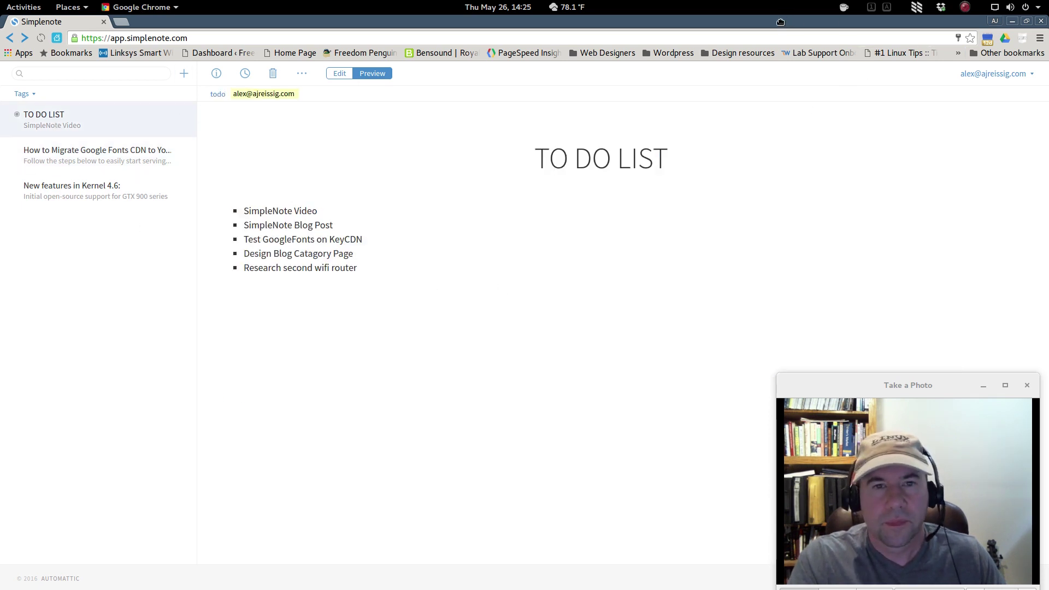
{"action": "key", "text": "super+h"}
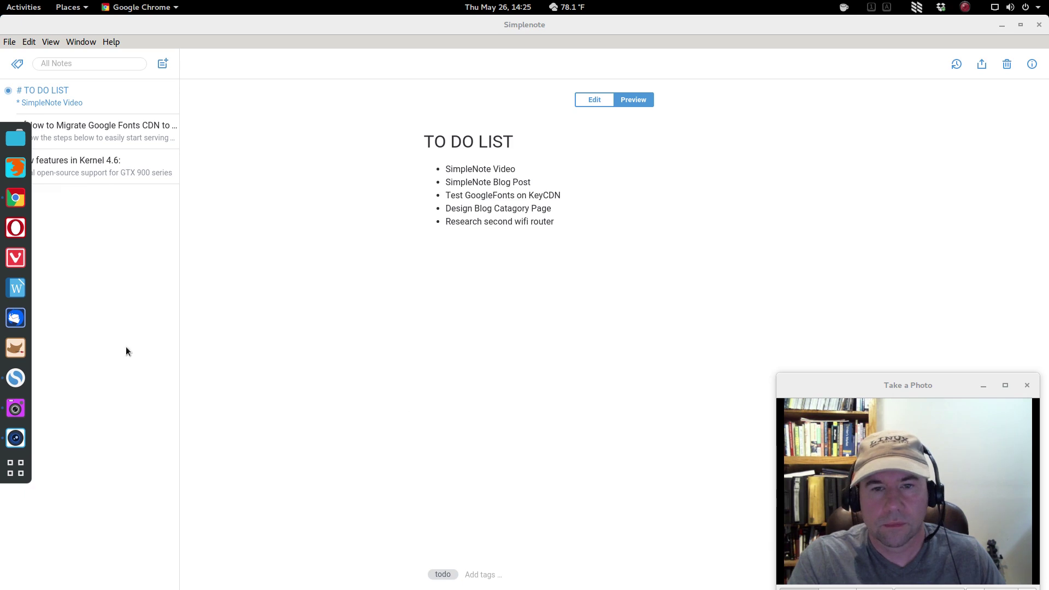
{"action": "left_click", "coordinate": [299, 362]}
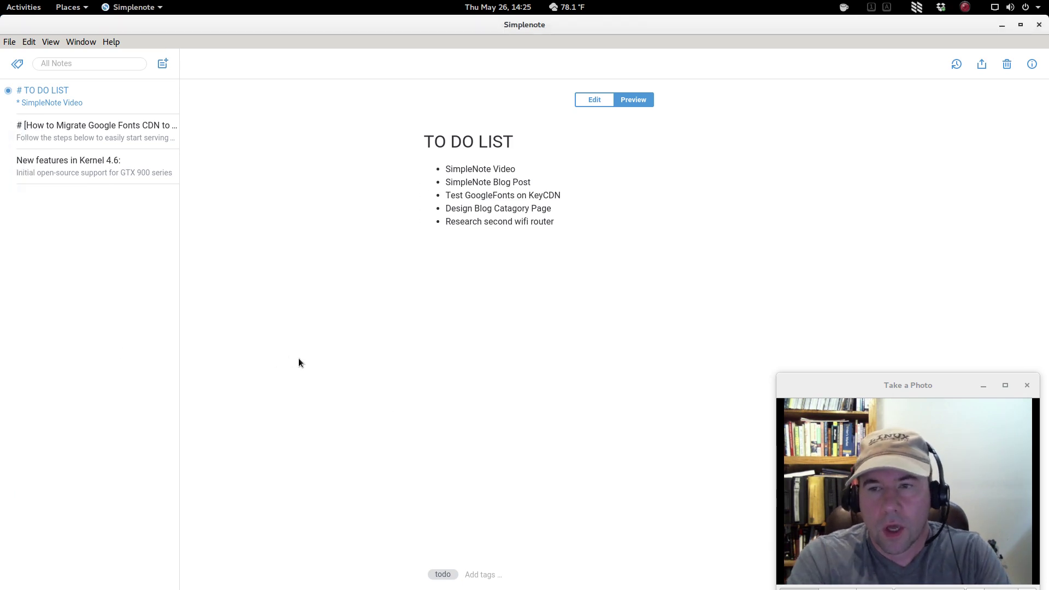